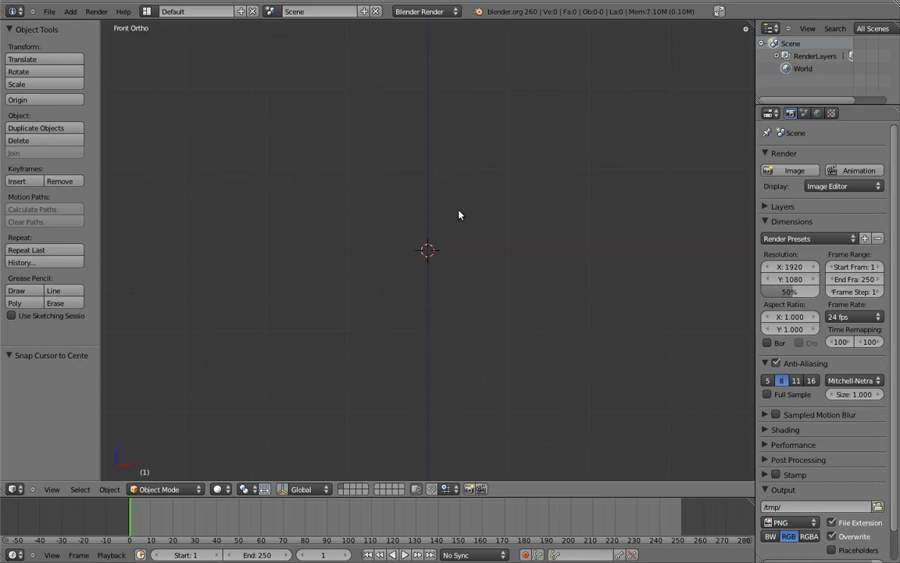
Step: Add a single-bone armature, enter its Edit Mode, and switch to the Right view
key("shift+a")
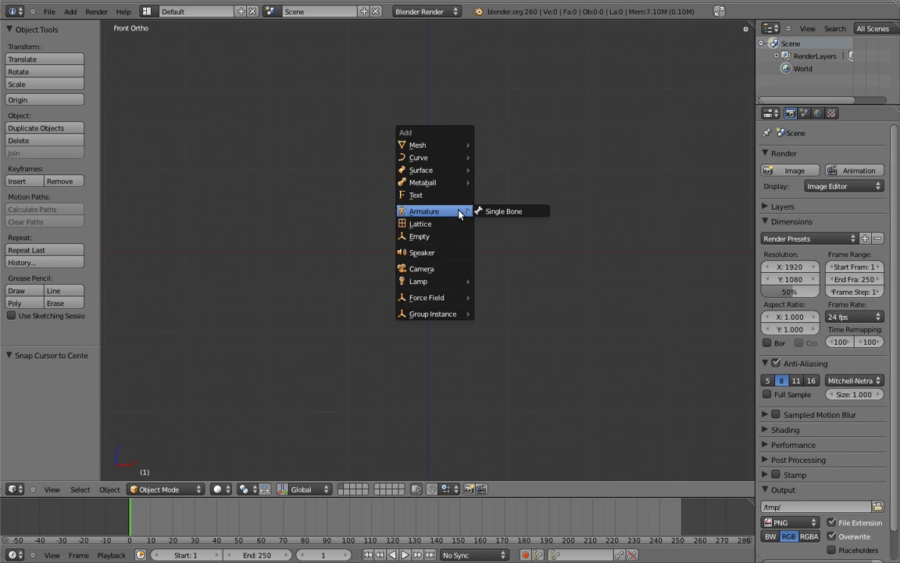
left_click(501, 214)
key("Tab")
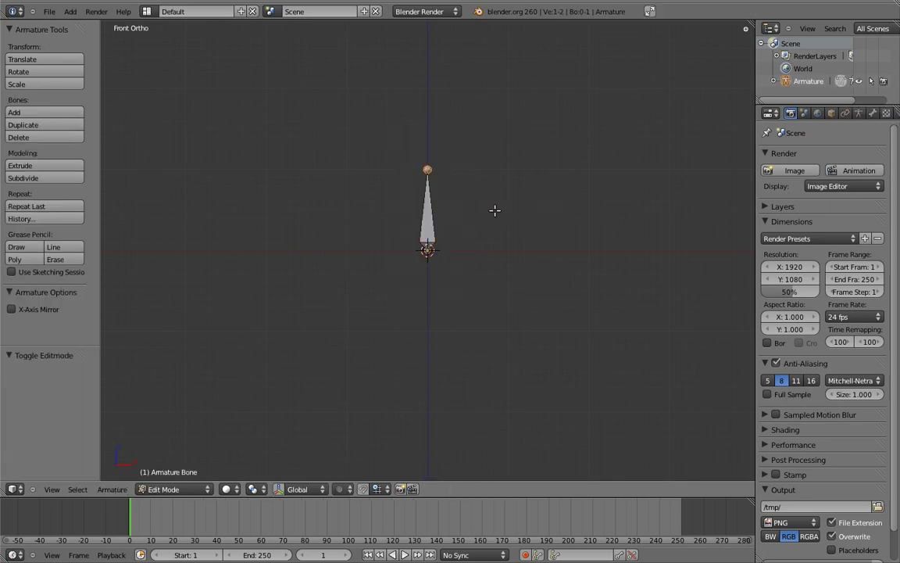
middle_click_drag(492, 211, 493, 210)
key("KP_3")
Step: Add two more bones at the 3D cursor, moving one below and one down-left of the first
left_click(482, 211)
key("shift+a")
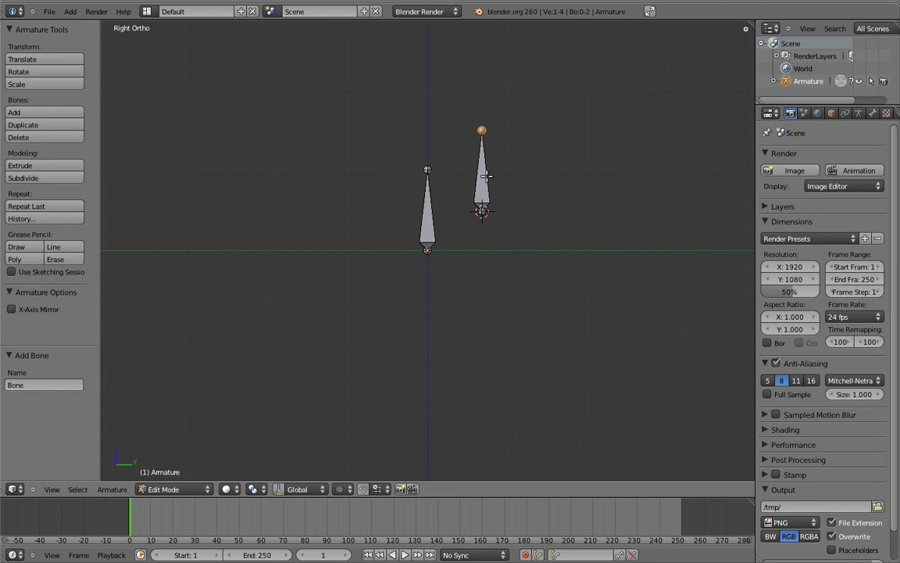
right_click(484, 174)
key("g")
left_click(477, 273)
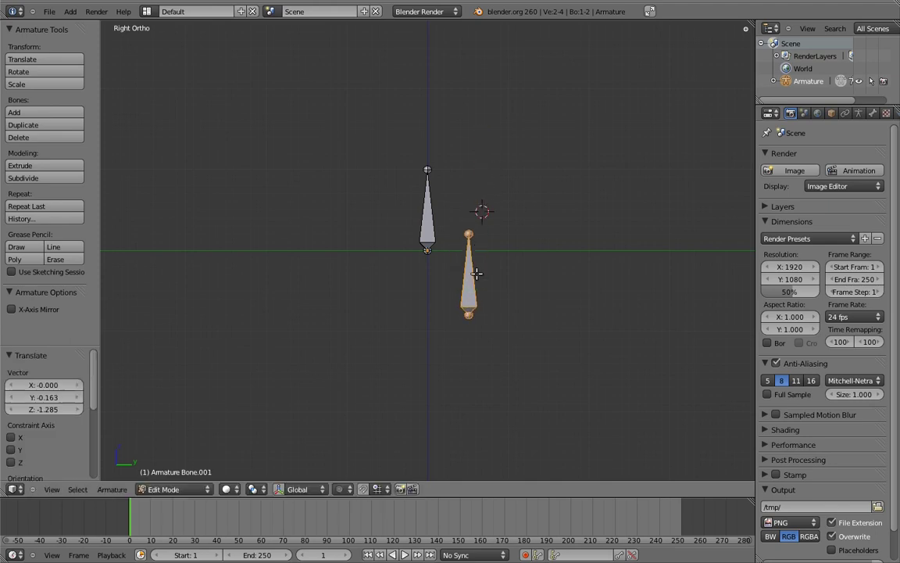
key("shift+a")
right_click(479, 170)
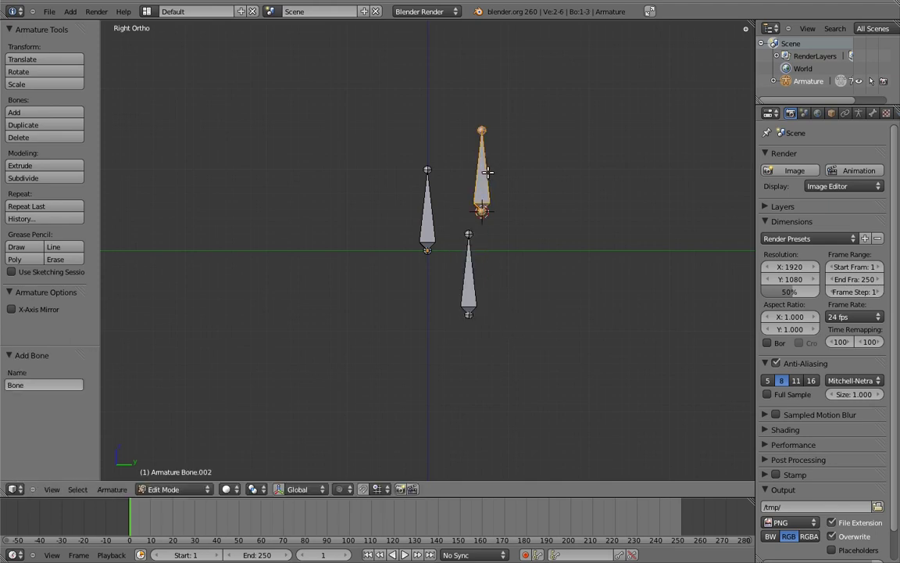
key("g")
left_click(385, 340)
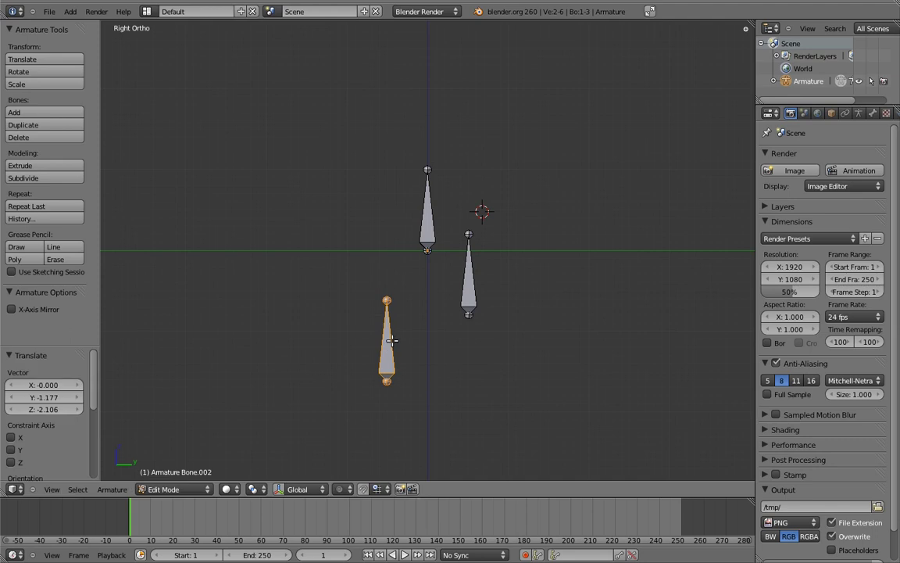
Step: Rotate and move Bone.001 below the top bone as the angled thigh
right_click(469, 242)
key("r")
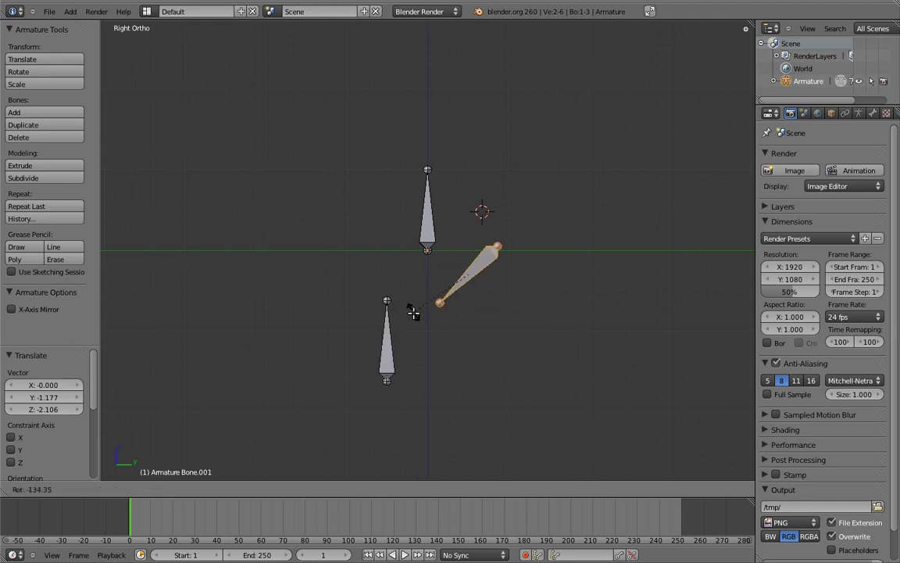
left_click(421, 325)
key("g")
left_click(398, 305)
key("r")
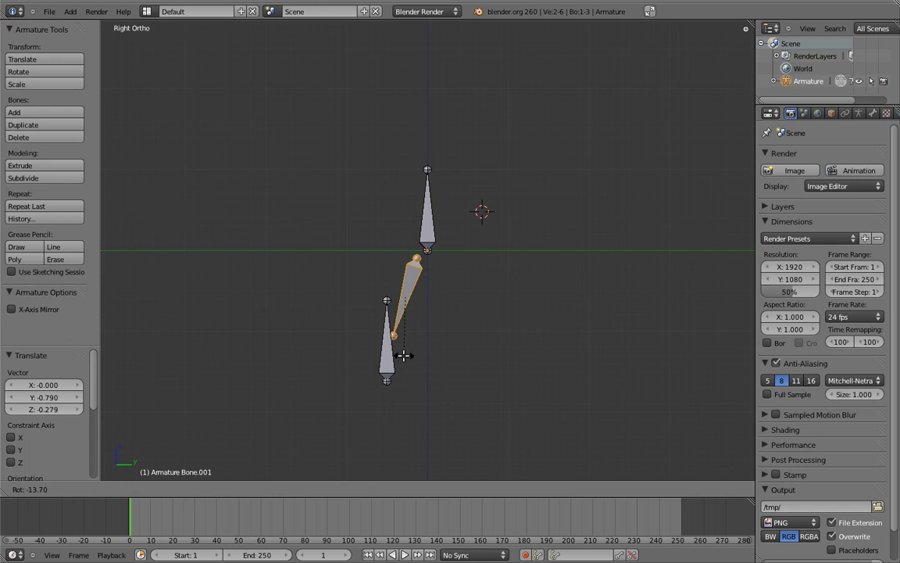
left_click(408, 362)
key("g")
left_click(407, 359)
Step: Rotate Bone.002 and place it below the thigh as the shin
right_click(387, 336)
key("r")
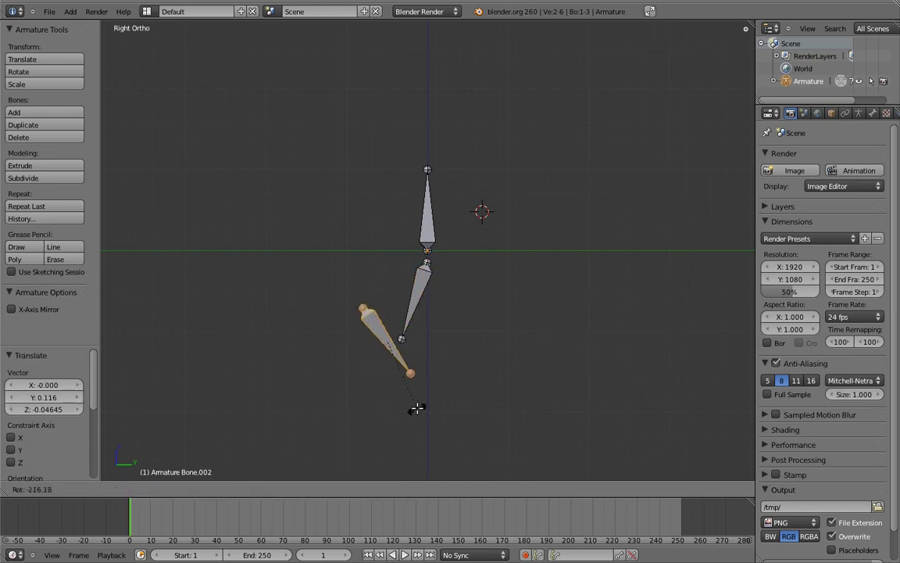
left_click(397, 411)
key("g")
left_click(418, 363)
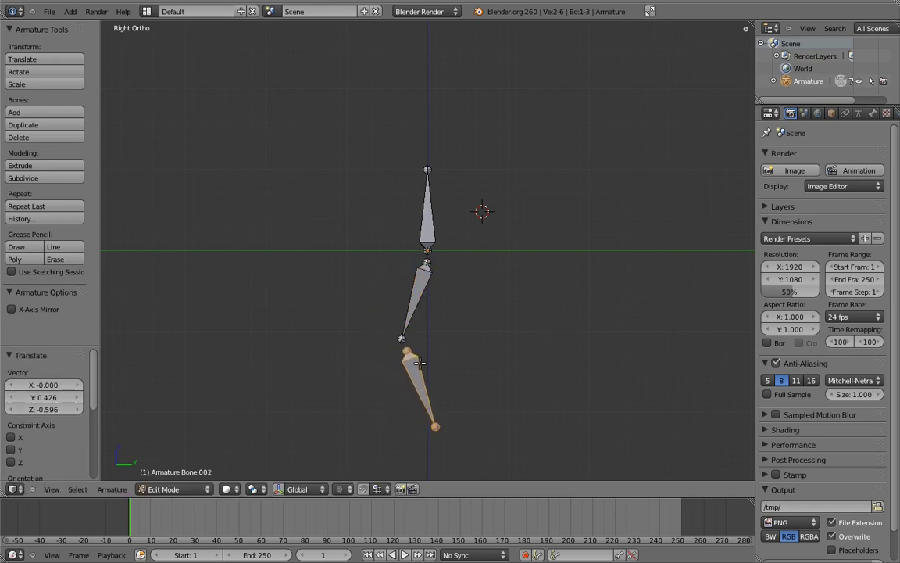
Step: Parent the thigh bone to the body bone with Keep Offset
right_click(417, 301)
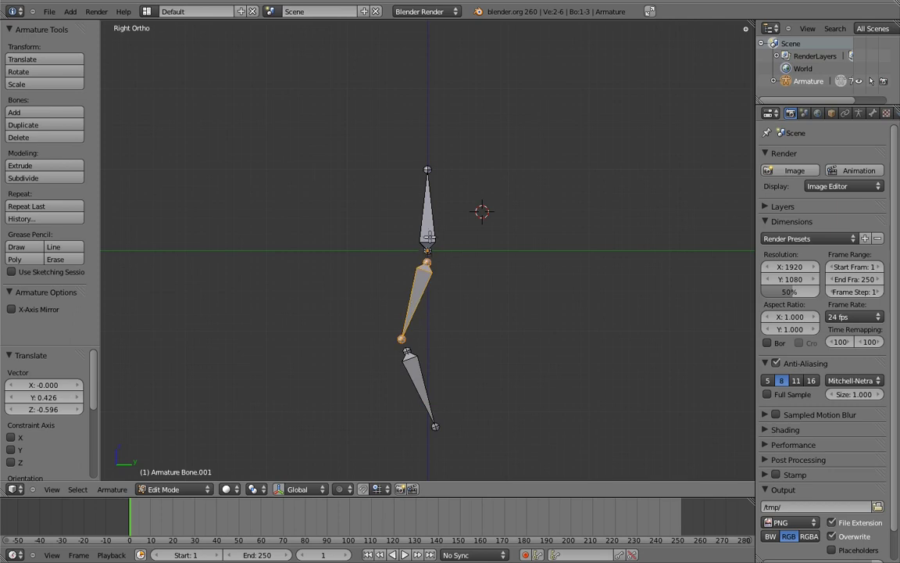
right_click(428, 207, "shift")
key("ctrl+p")
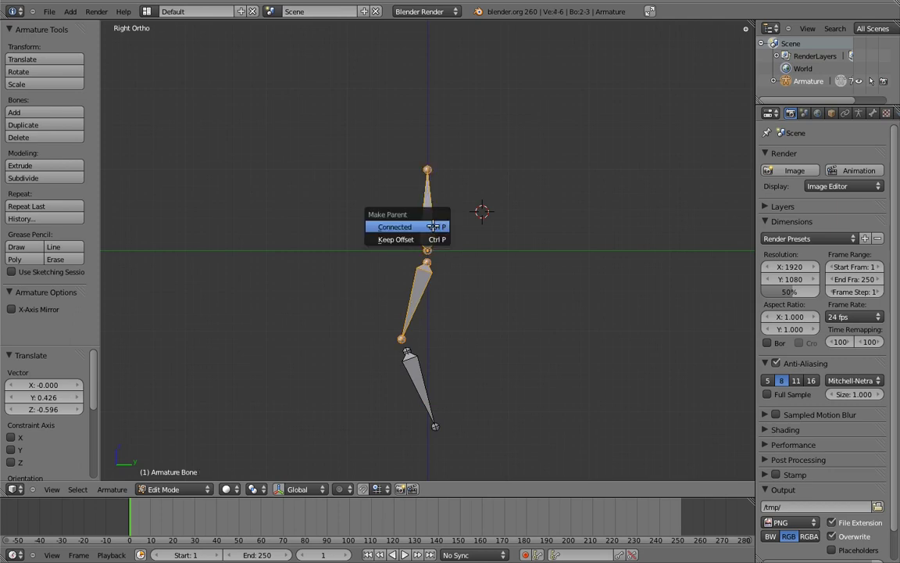
left_click(388, 239)
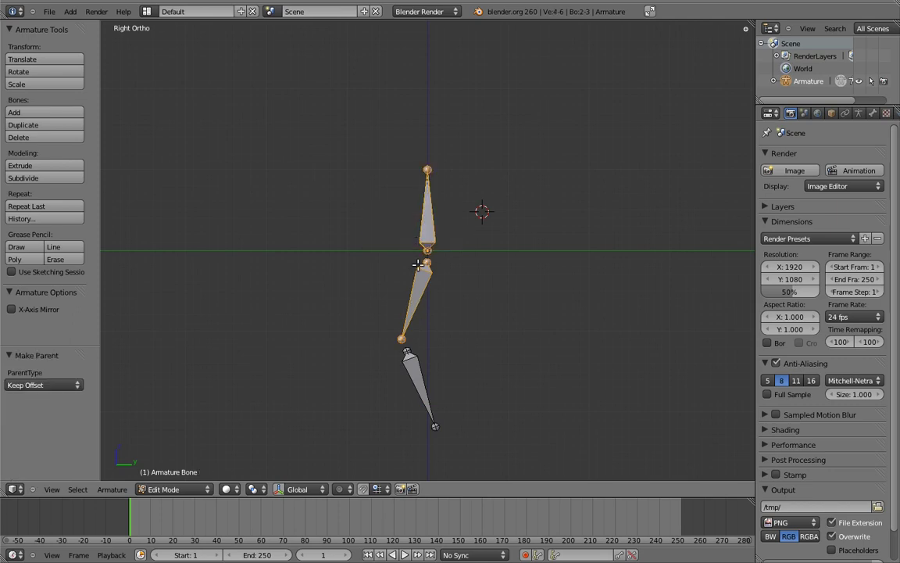
Step: Parent the shin to the thigh as Connected and reposition the shared knee joint
right_click(420, 386)
right_click(419, 301, "shift")
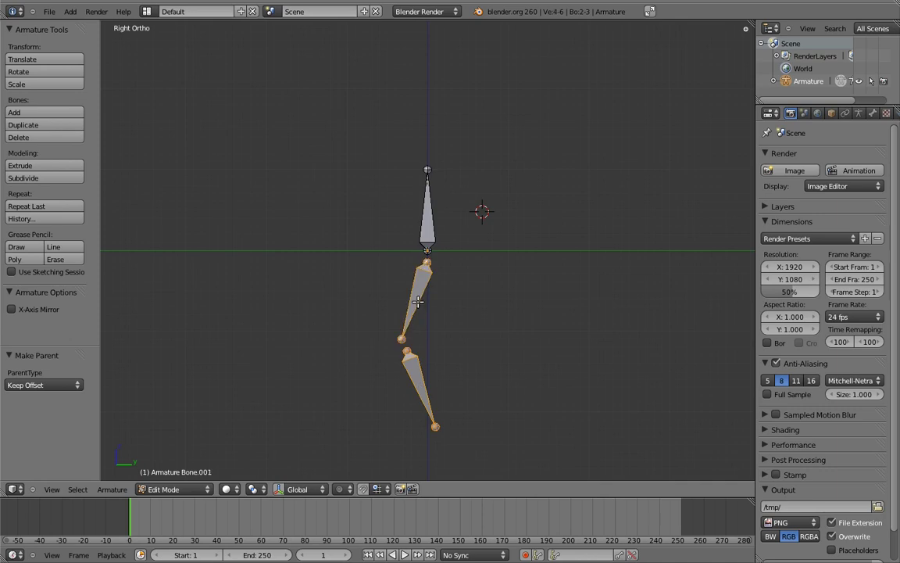
key("ctrl+p")
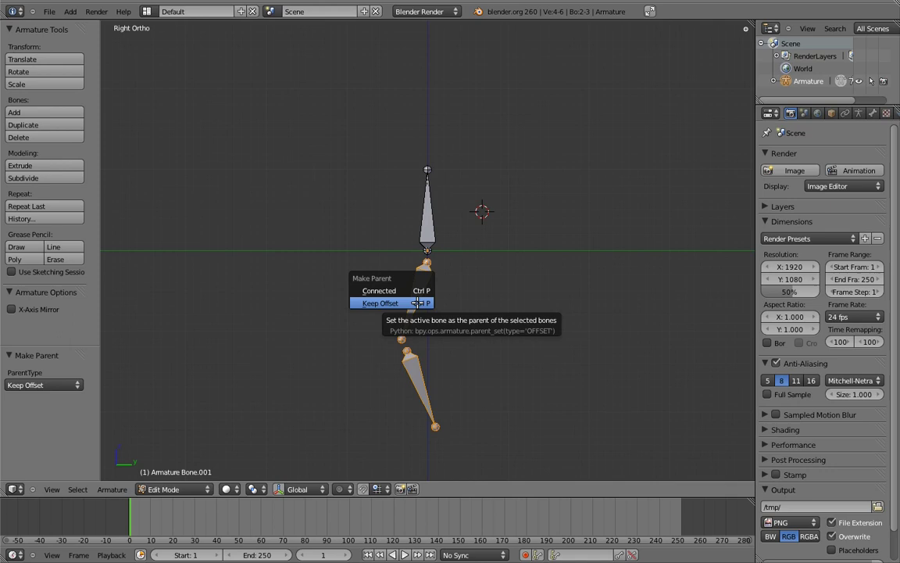
left_click(406, 291)
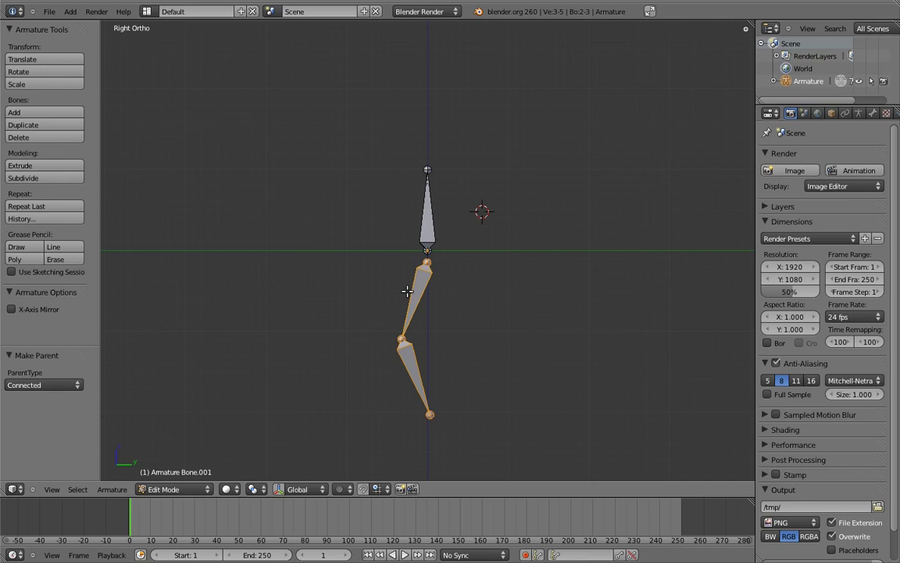
right_click(401, 336)
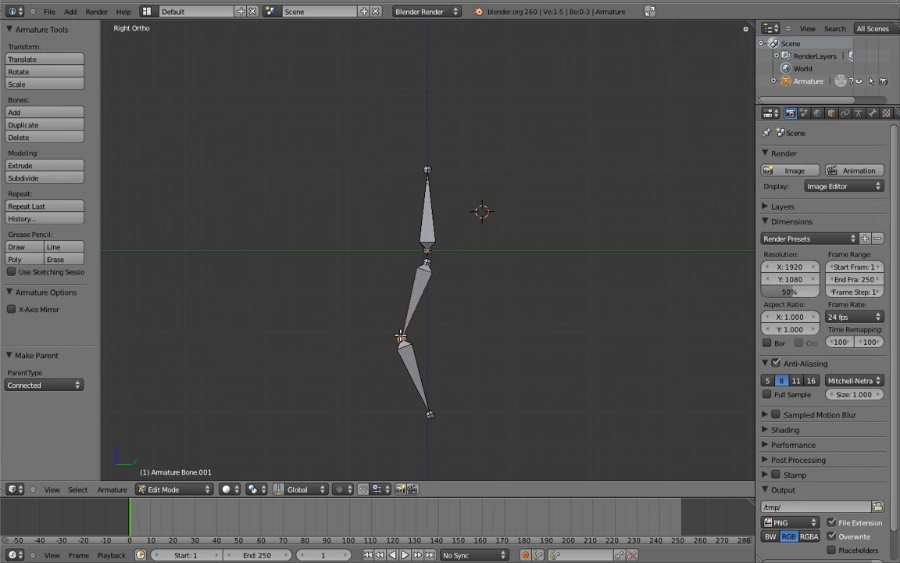
key("g")
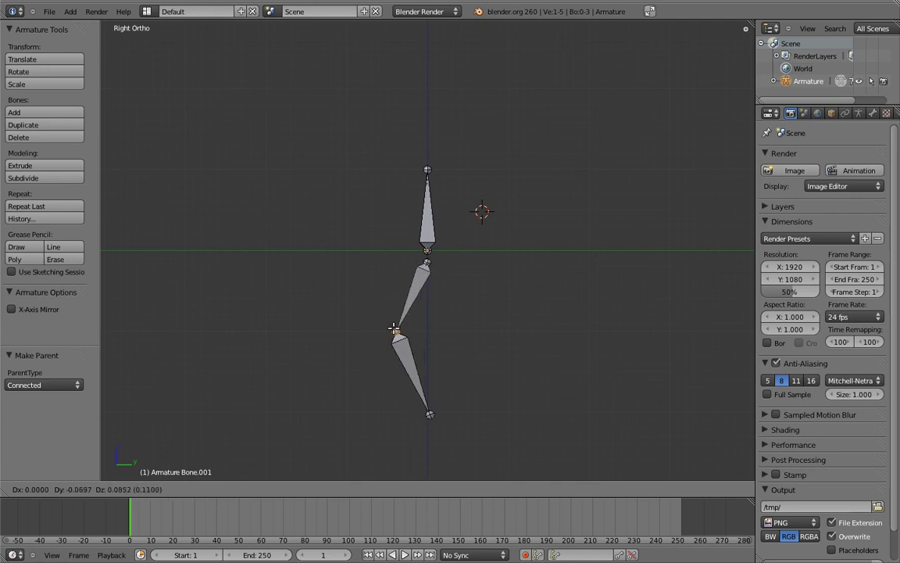
left_click(394, 330)
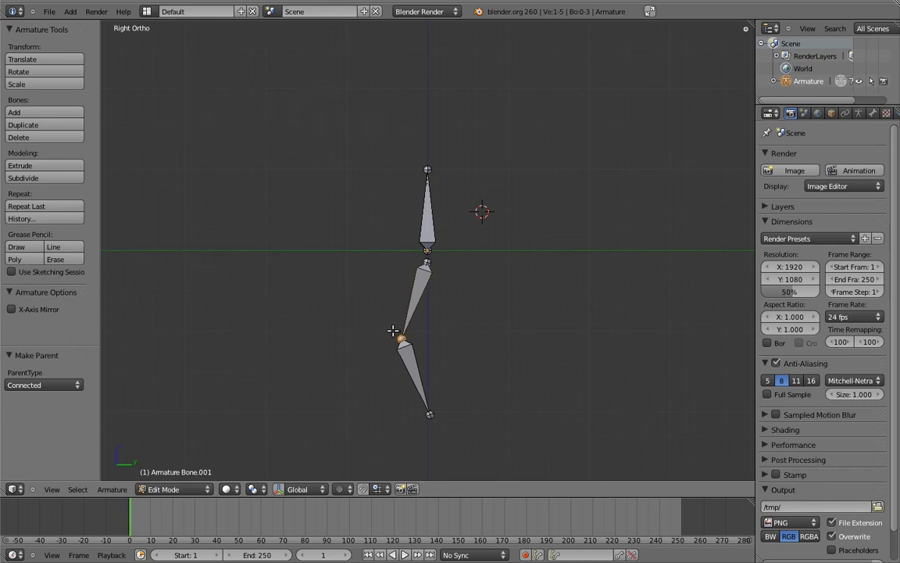
Step: Extrude eight bones, Bone.003 to Bone.010, from the shin's tip, curving down then up and right
right_click(430, 415)
middle_click_drag(446, 364, 399, 232, "shift")
key("e")
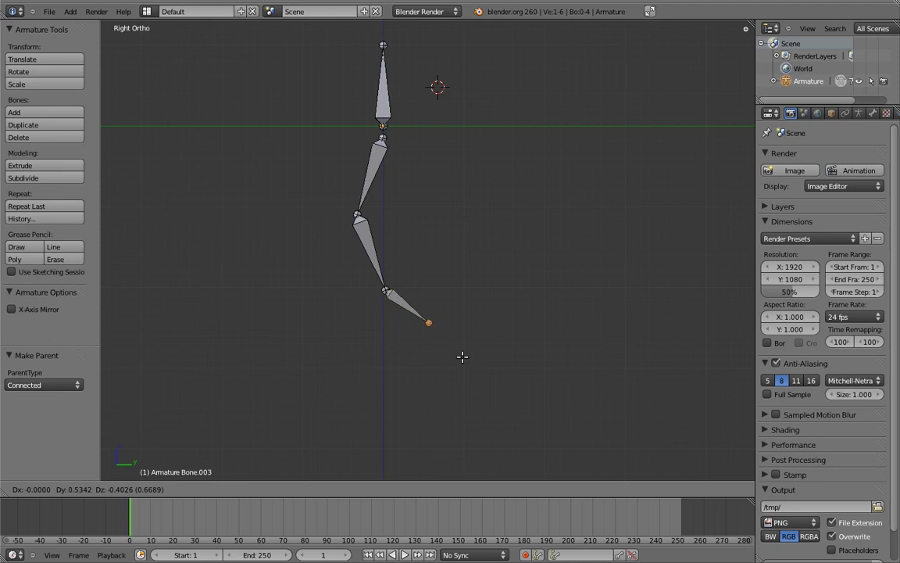
left_click(462, 358)
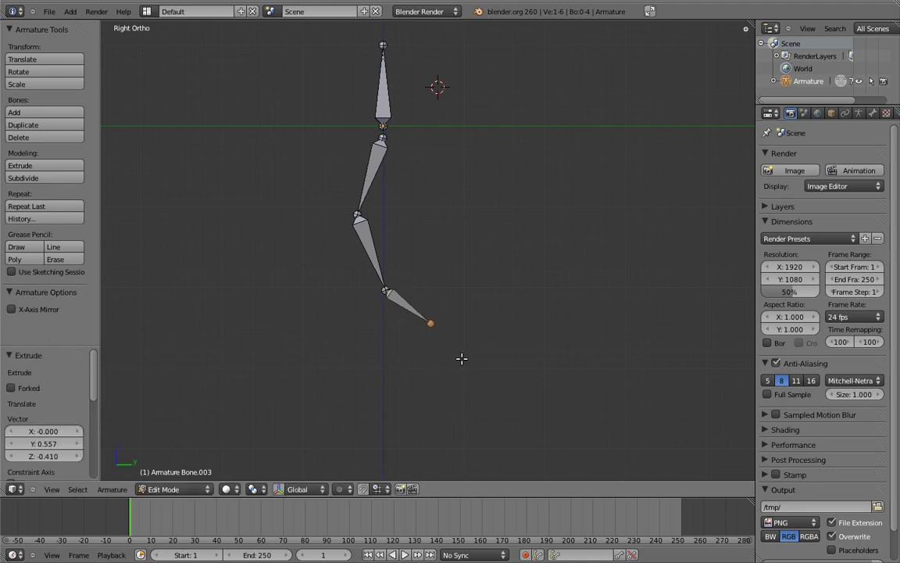
key("e")
left_click(499, 351)
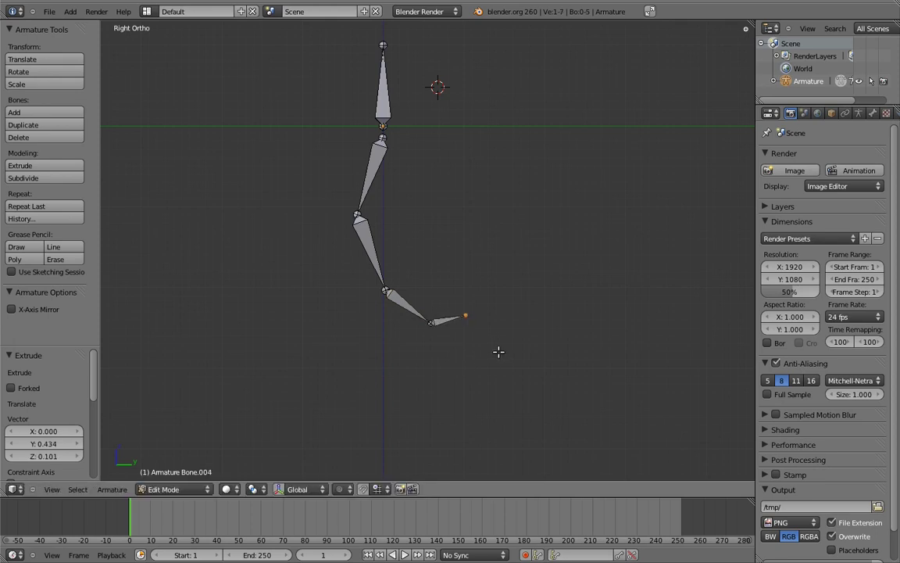
key("e")
left_click(546, 316)
key("e")
left_click(566, 277)
key("e")
left_click(570, 233)
key("e")
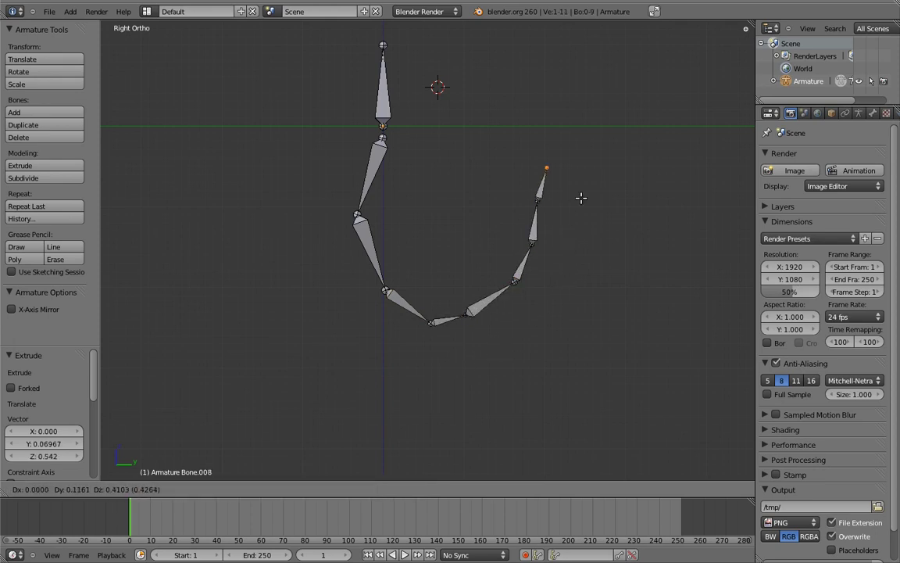
left_click(587, 196)
key("e")
left_click(626, 173)
key("e")
left_click(658, 187)
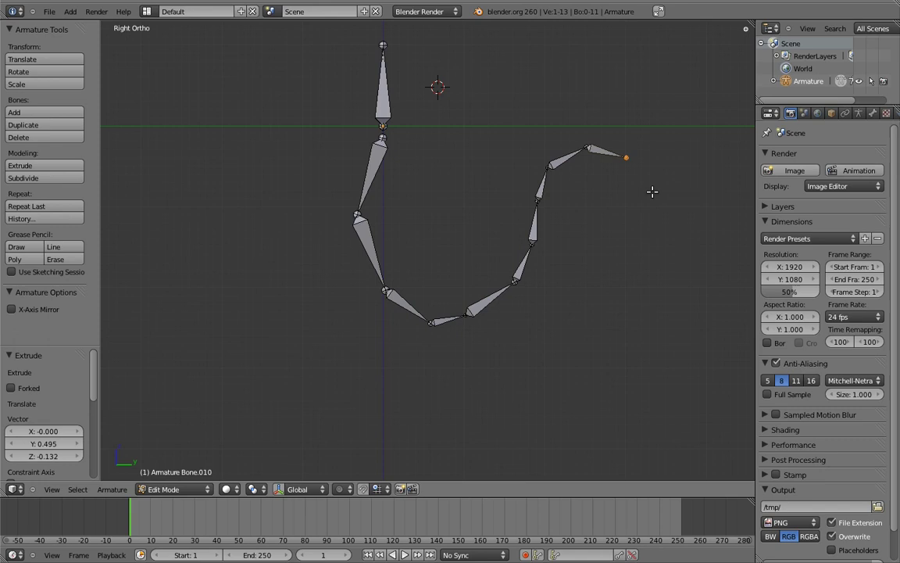
Step: In Pose Mode with the sidebar shown, rotate two bones so the chain's tail swings into a curl
key("ctrl+Tab")
key("n")
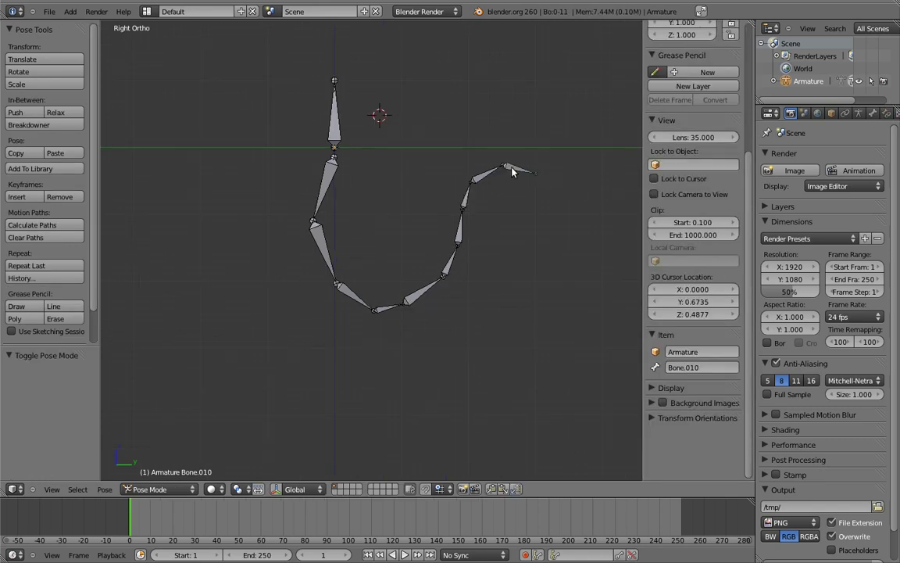
right_click(513, 173)
scroll(682, 156, "up", 5)
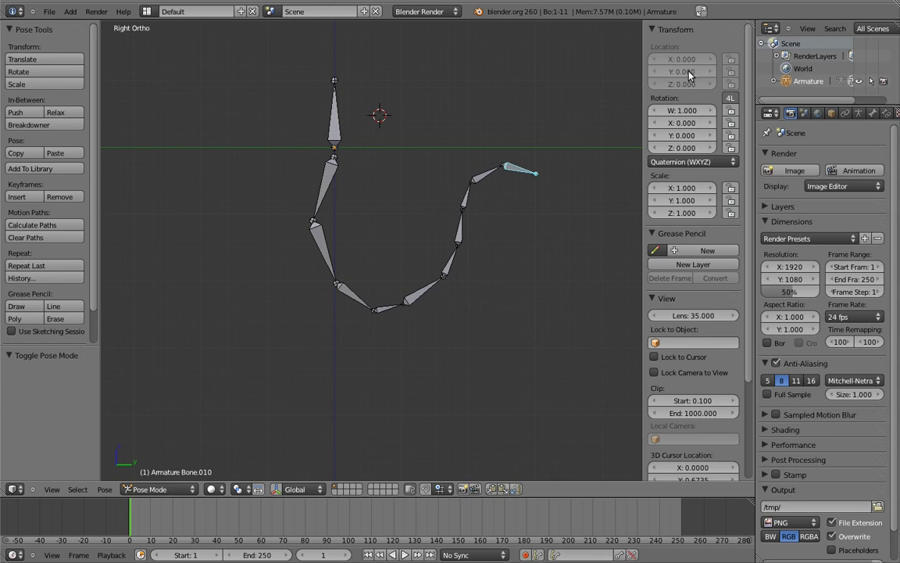
right_click(320, 250)
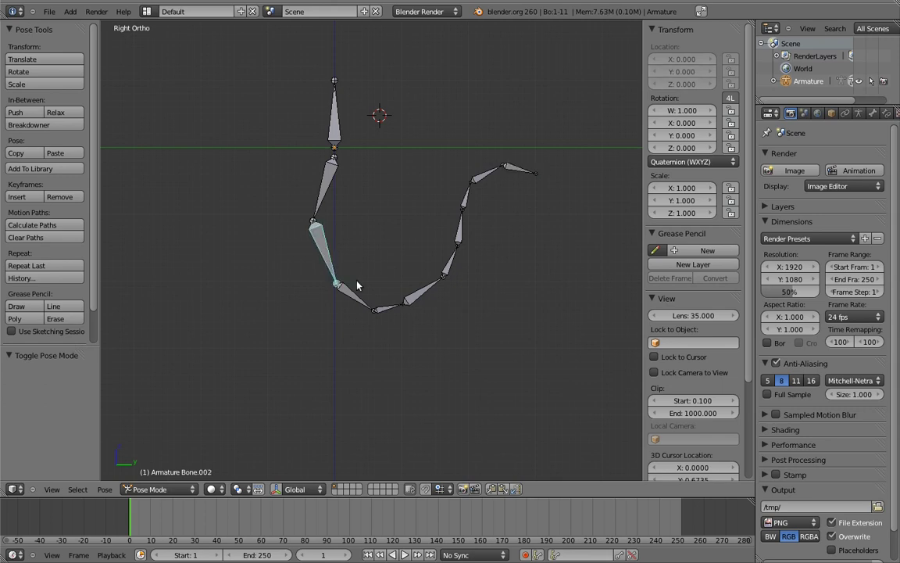
key("r")
left_click(433, 203)
right_click(434, 197)
key("r")
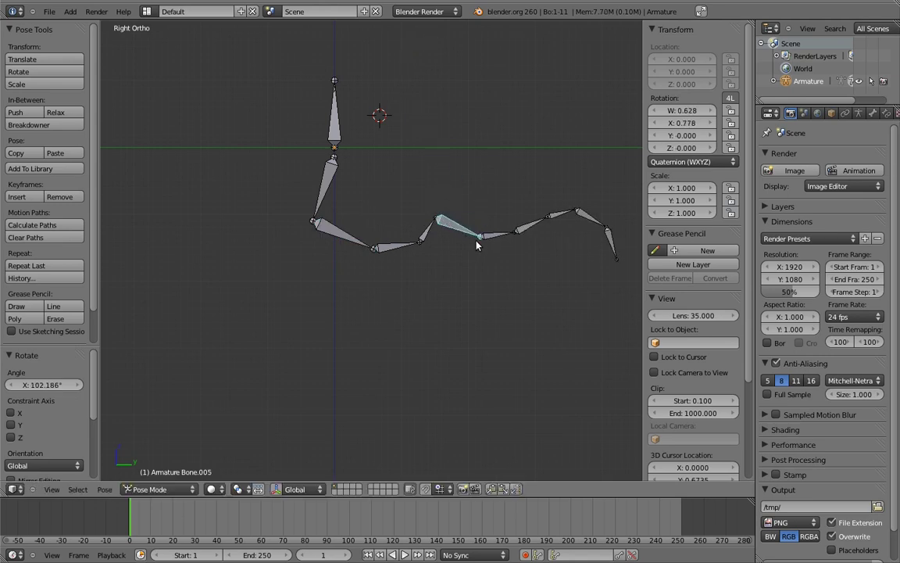
left_click(486, 277)
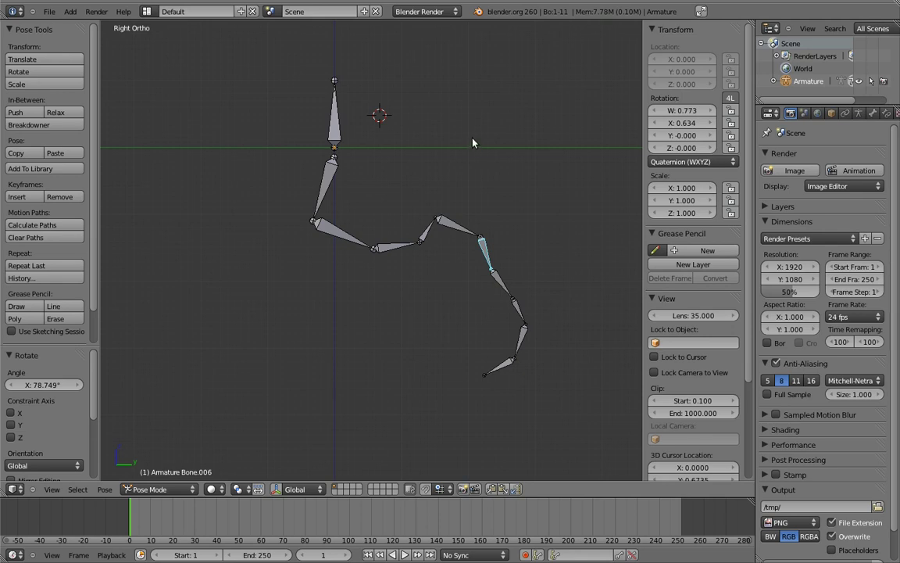
Step: Delete the eight extra chain bones in Edit Mode, leaving the three-bone leg
key("Tab")
right_click(347, 290)
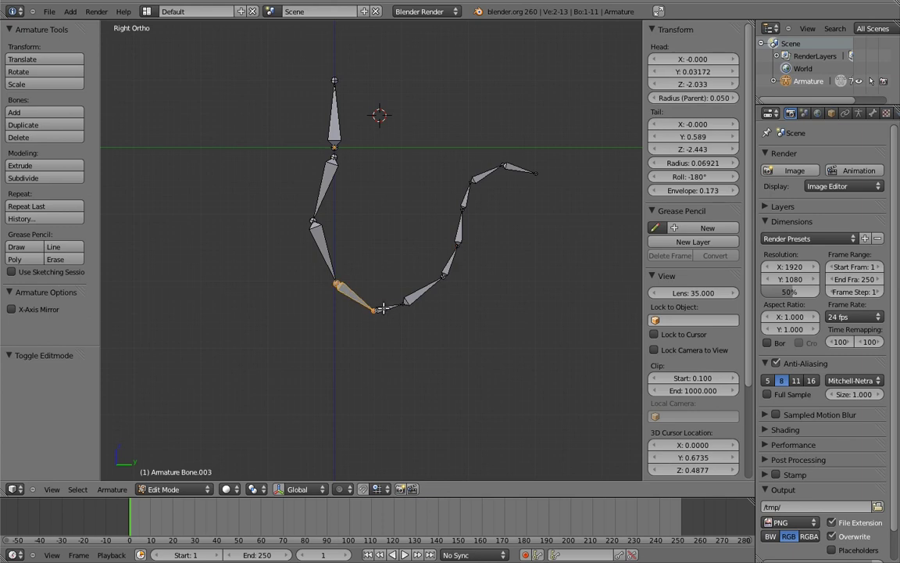
right_click(389, 307, "shift")
right_click(423, 289, "shift")
right_click(450, 261, "shift")
right_click(461, 226, "shift")
right_click(470, 191, "shift")
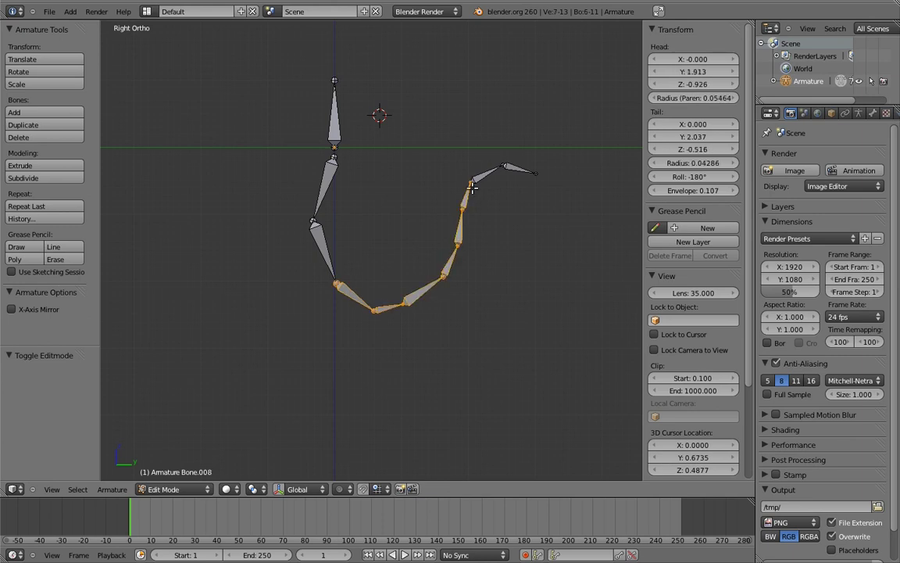
right_click(487, 175, "shift")
right_click(520, 169, "shift")
key("x")
left_click(488, 182)
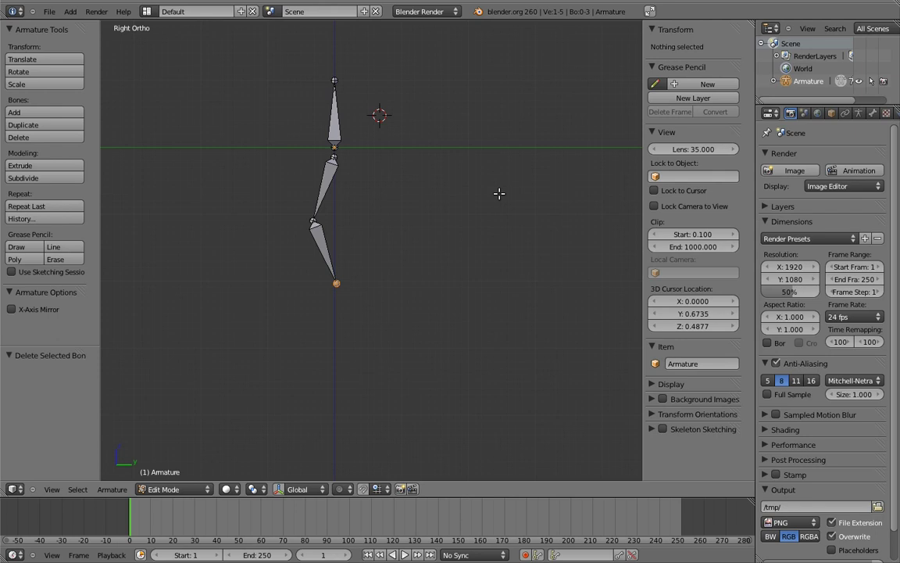
Step: Clear the rotation of all leg bones in Pose Mode
key("Tab")
key("a")
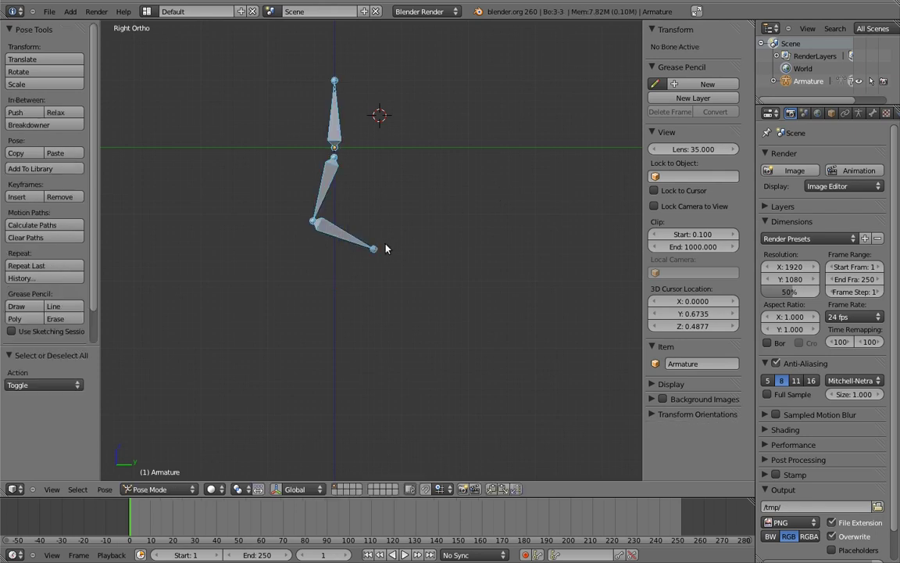
key("alt+r")
key("a")
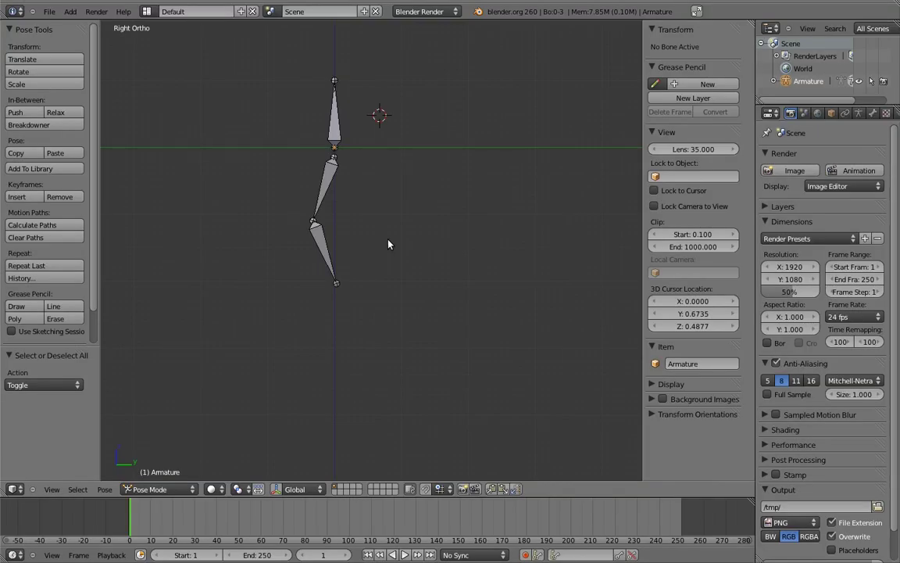
Step: Add an Empty at the shin's tip (Z -2.035), then put the armature back in Pose Mode
scroll(388, 244, "up", 6)
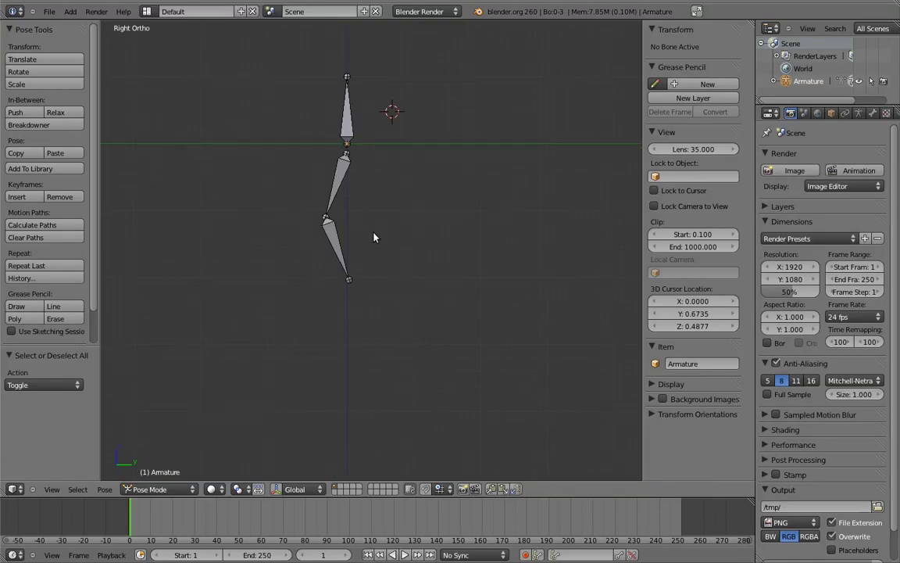
key("ctrl+Tab")
key("shift+a")
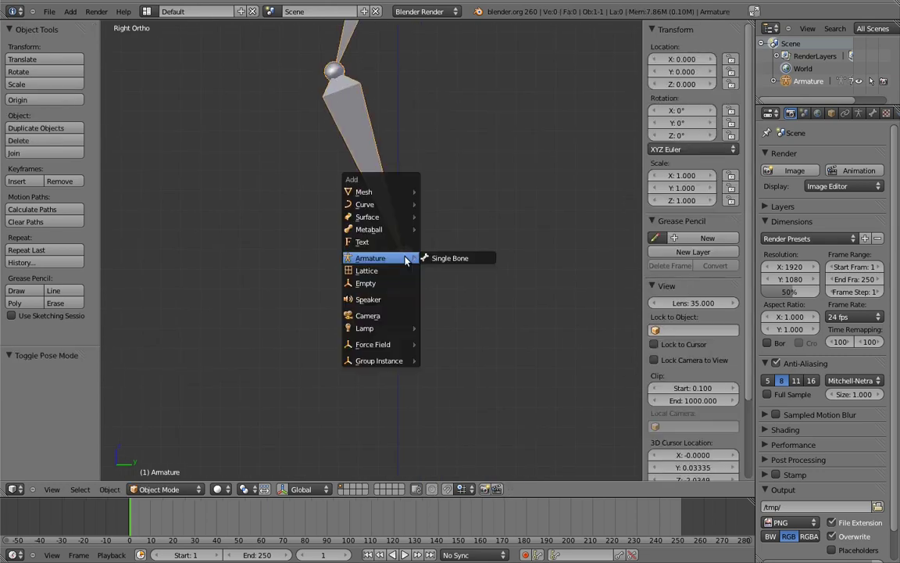
left_click(384, 284)
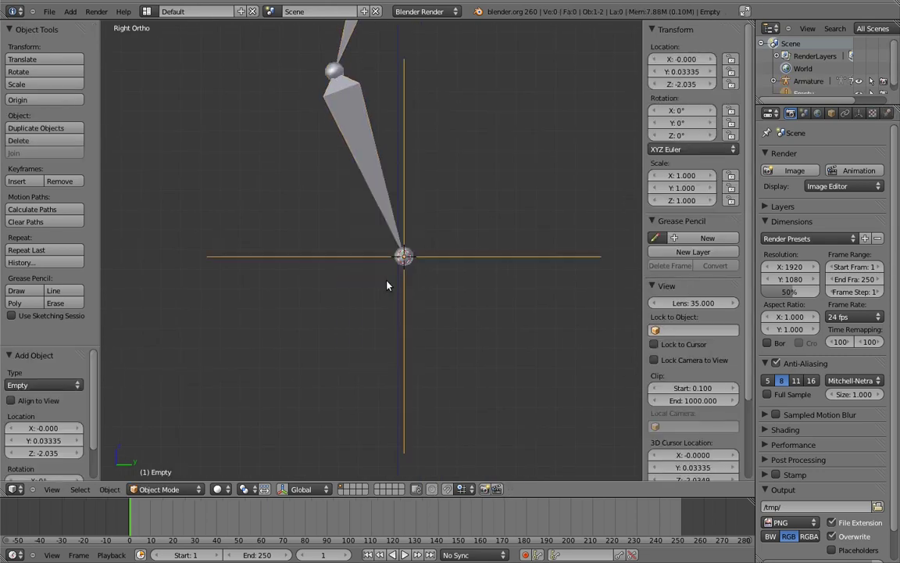
right_click(394, 235)
key("ctrl+Tab")
Step: Move the top bone along Y and bend the middle and lower bones
scroll(411, 149, "down", 2)
middle_click_drag(412, 149, 453, 251, "shift")
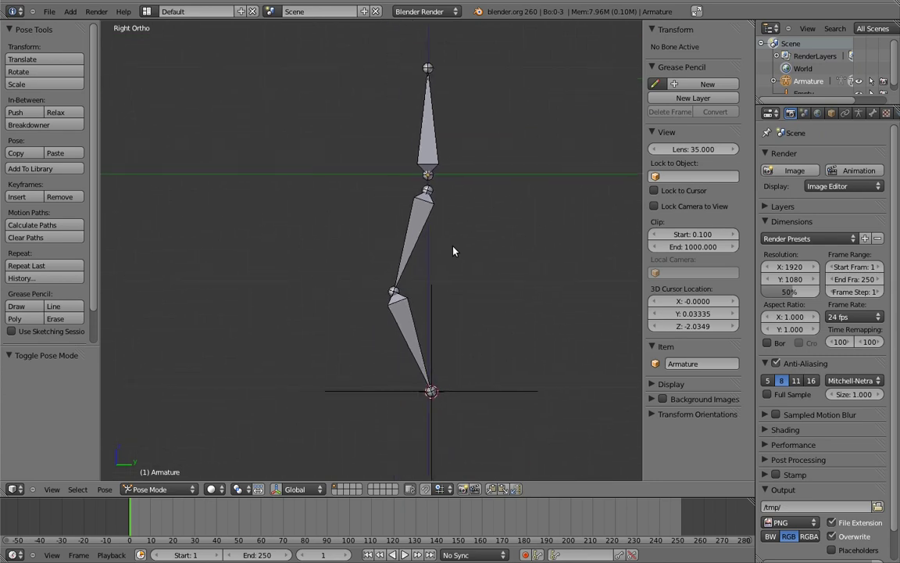
right_click(439, 143)
key("g")
key("y")
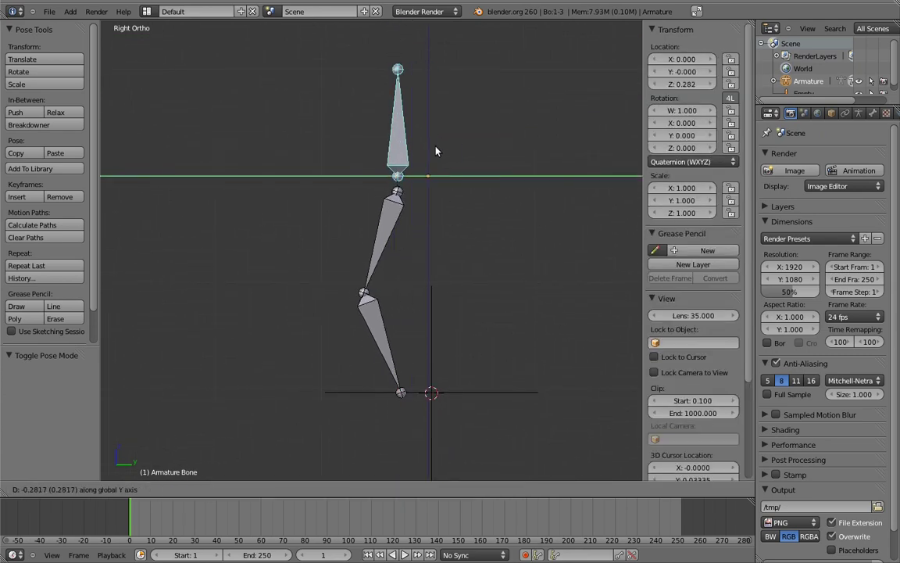
left_click(437, 153)
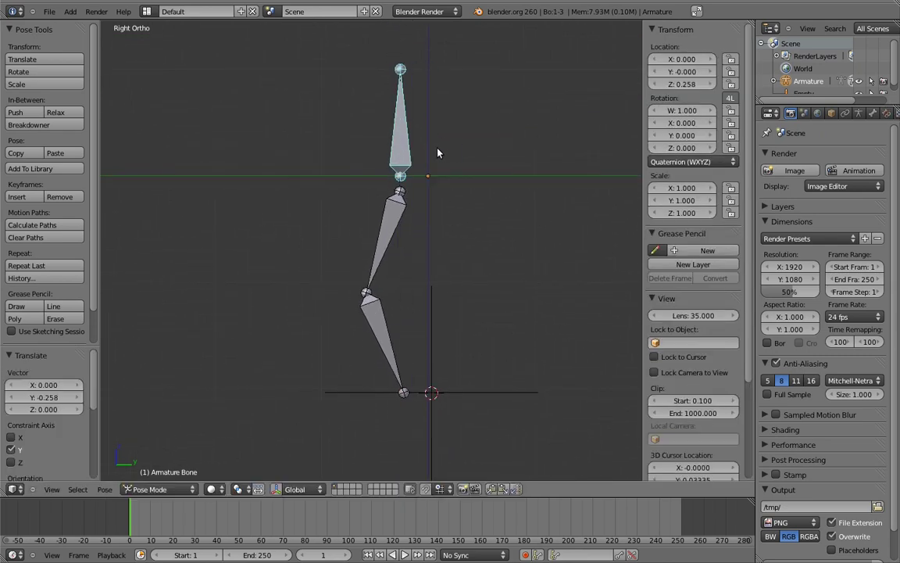
right_click(374, 260)
key("r")
left_click(394, 309)
right_click(395, 309)
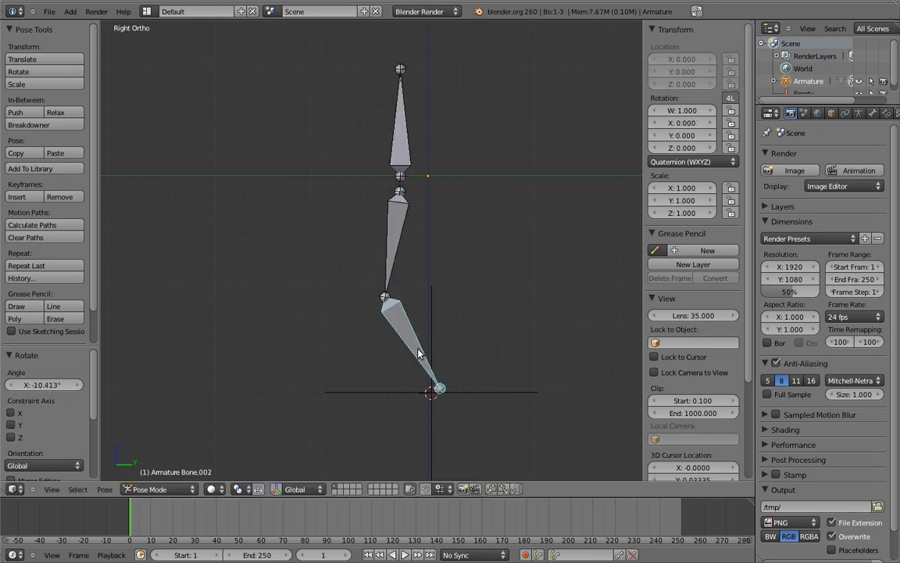
key("r")
left_click(461, 322)
Step: Fine-tune the middle and lower bone rotations to adjust the knee bend
right_click(387, 265)
key("r")
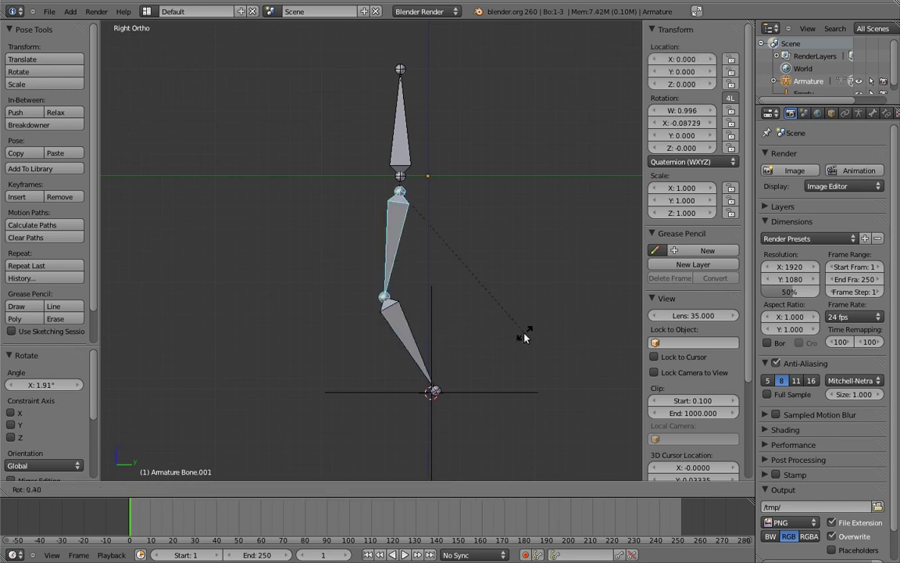
left_click(520, 337)
right_click(418, 367)
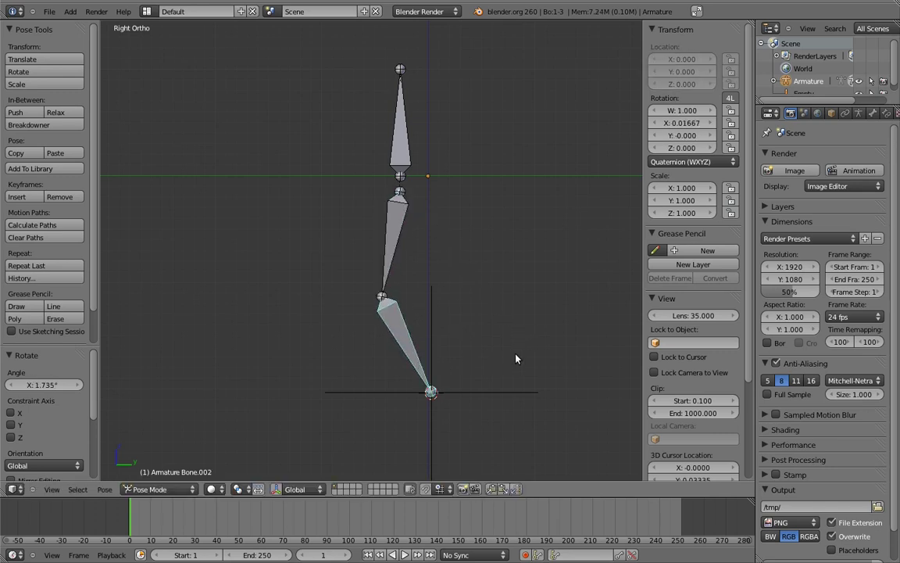
key("r")
left_click(467, 319)
right_click(392, 259)
key("r")
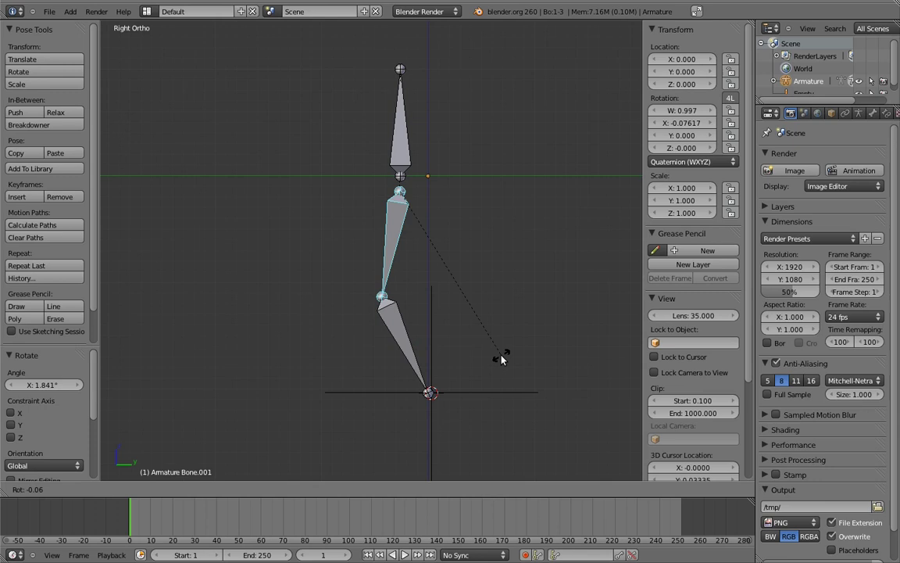
left_click(498, 363)
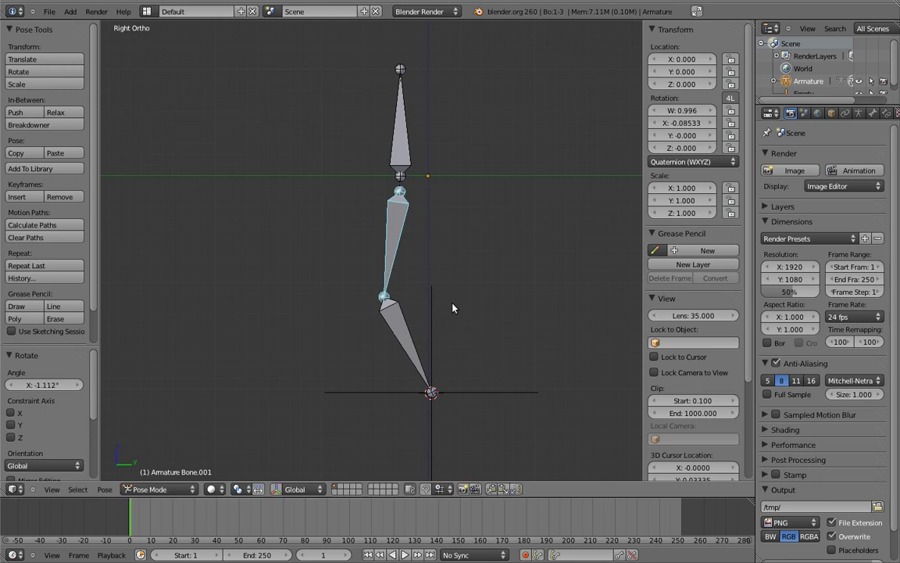
Step: Shift the top bone along Y again and re-bend the leg, thigh at quaternion W 0.990, X -0.139
right_click(405, 144)
key("g")
key("y")
left_click(459, 199)
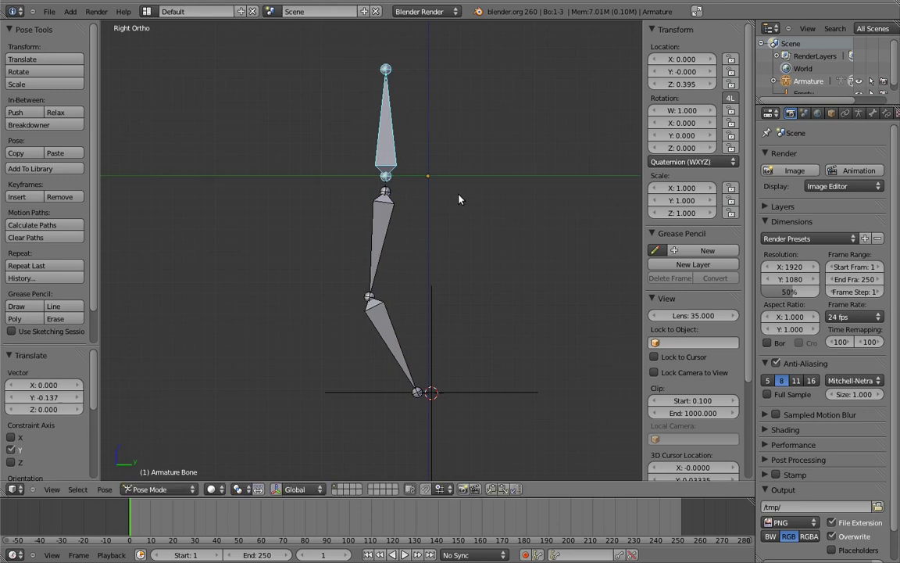
right_click(374, 260)
key("r")
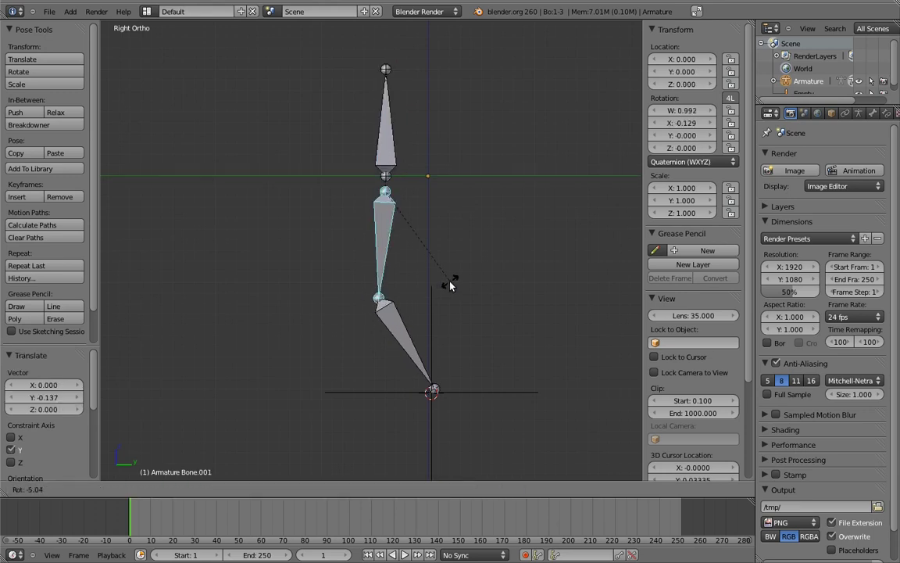
left_click(422, 323)
right_click(430, 330)
key("r")
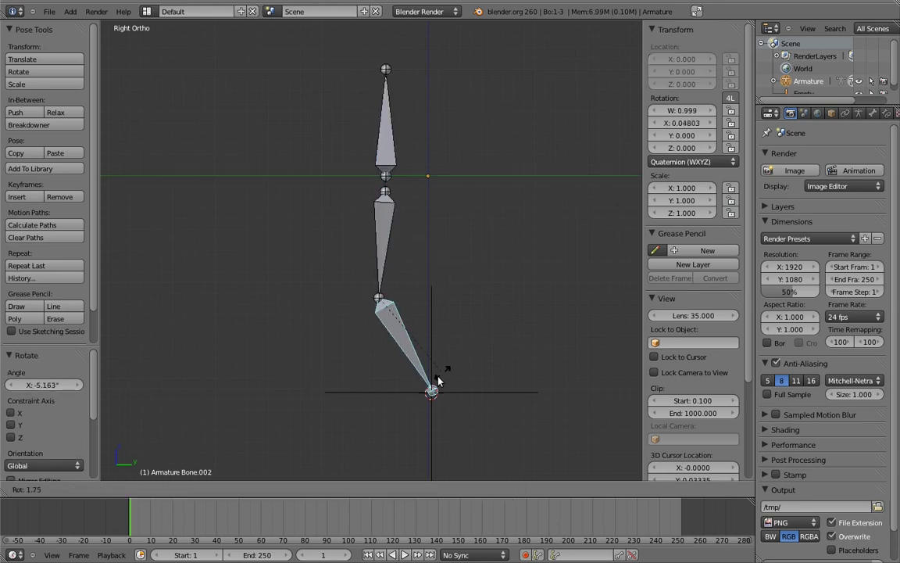
left_click(283, 410)
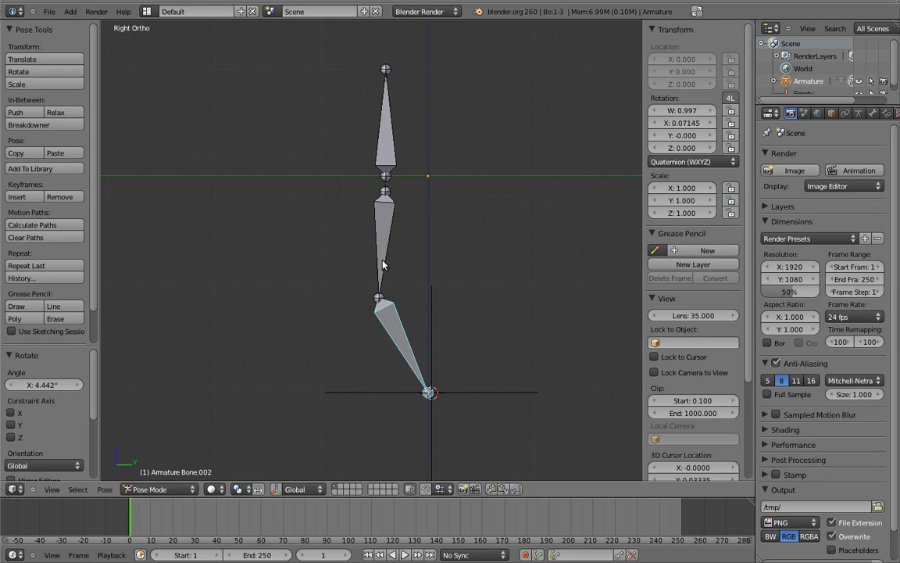
right_click(382, 261)
key("r")
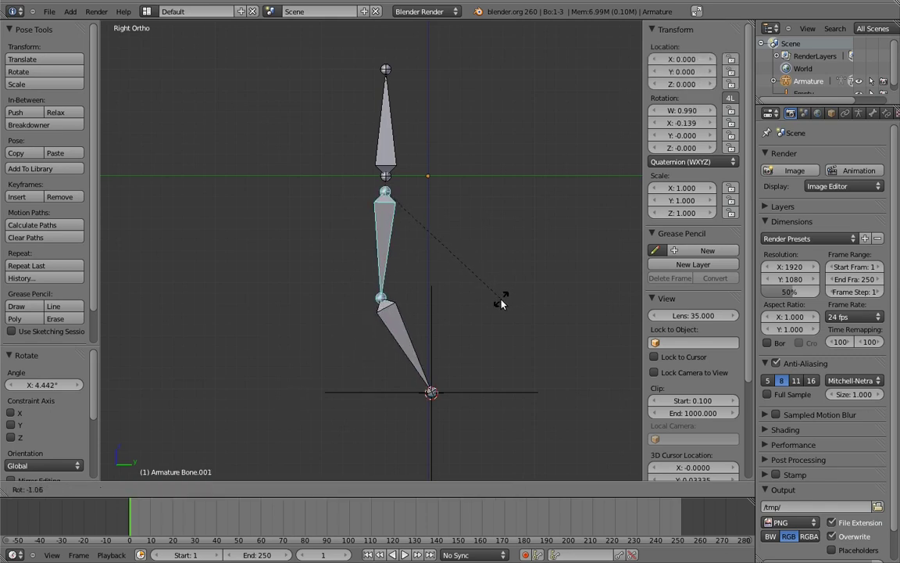
left_click(501, 308)
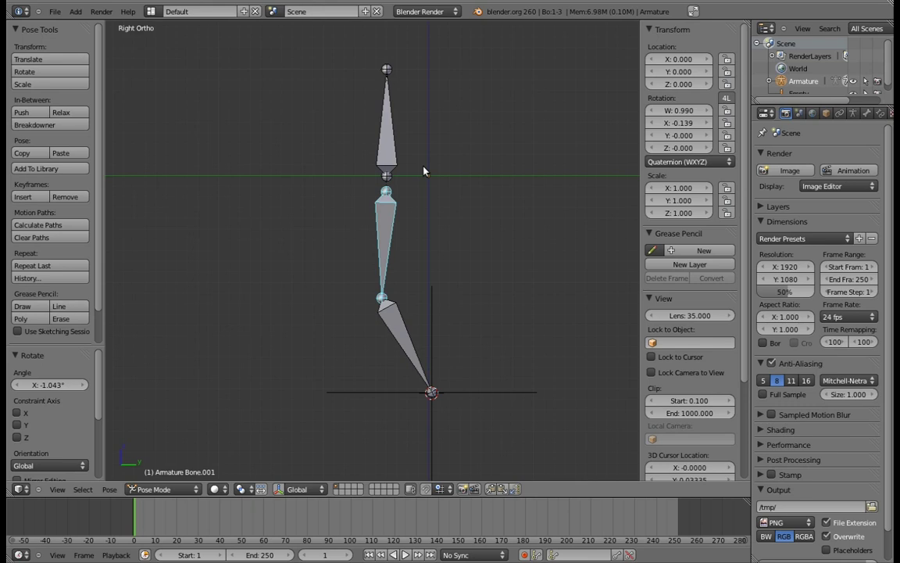
Step: Delete the Empty at the foot in Object Mode
key("ctrl+Tab")
right_click(432, 330)
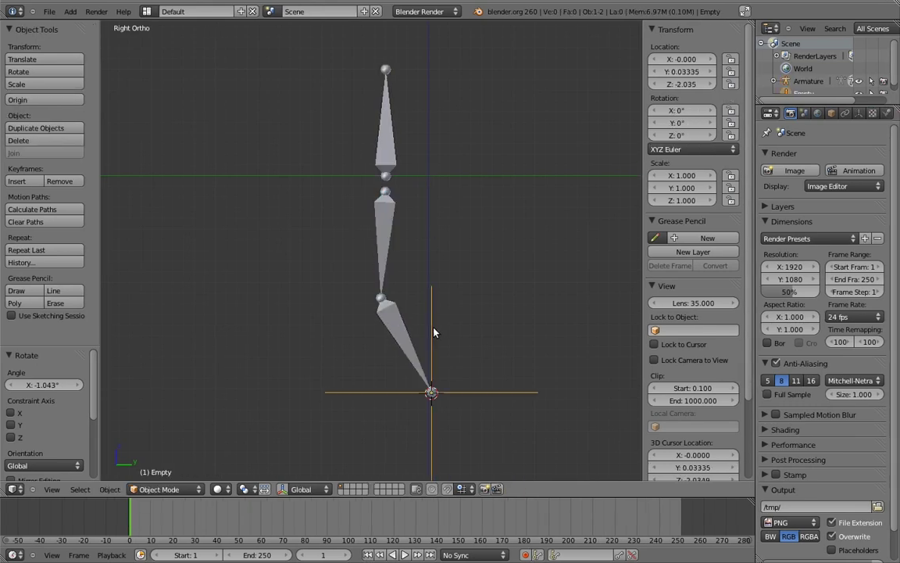
key("x")
left_click(418, 329)
Step: Clear location and rotation on all leg bones in Pose Mode, returning them to rest
right_click(391, 271)
key("ctrl+Tab")
key("a")
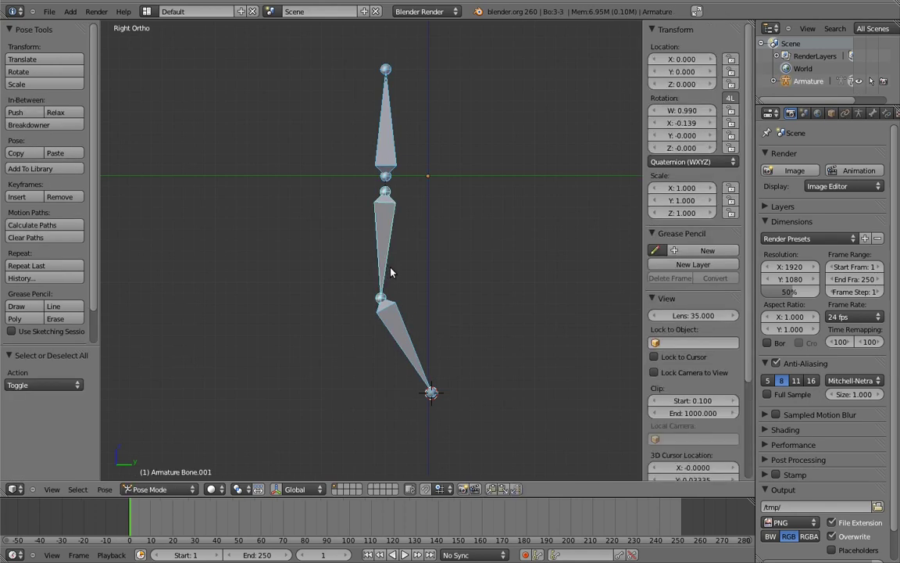
key("alt+g")
key("alt+r")
key("a")
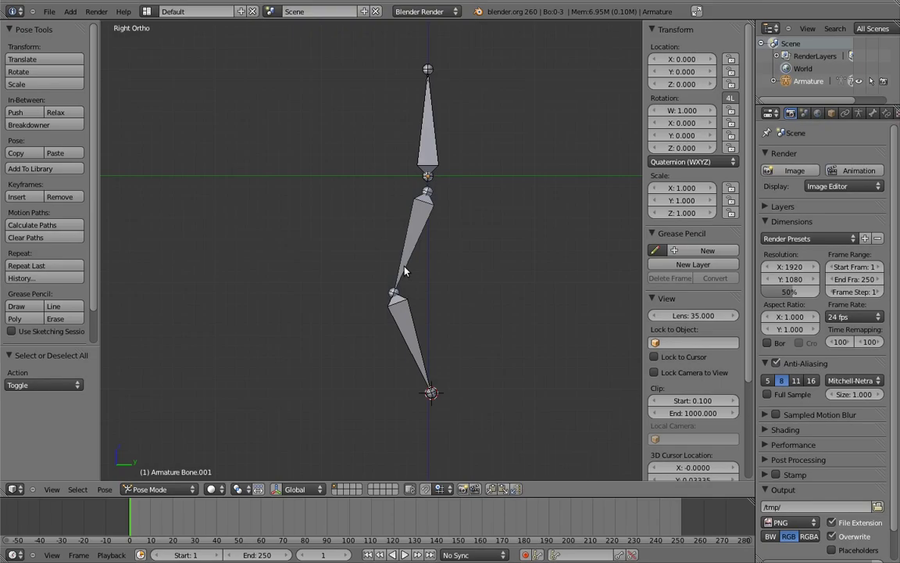
Step: Add a foot bone (Bone.003) at the ankle, rotated -100° to point left from the shin's tip
key("Tab")
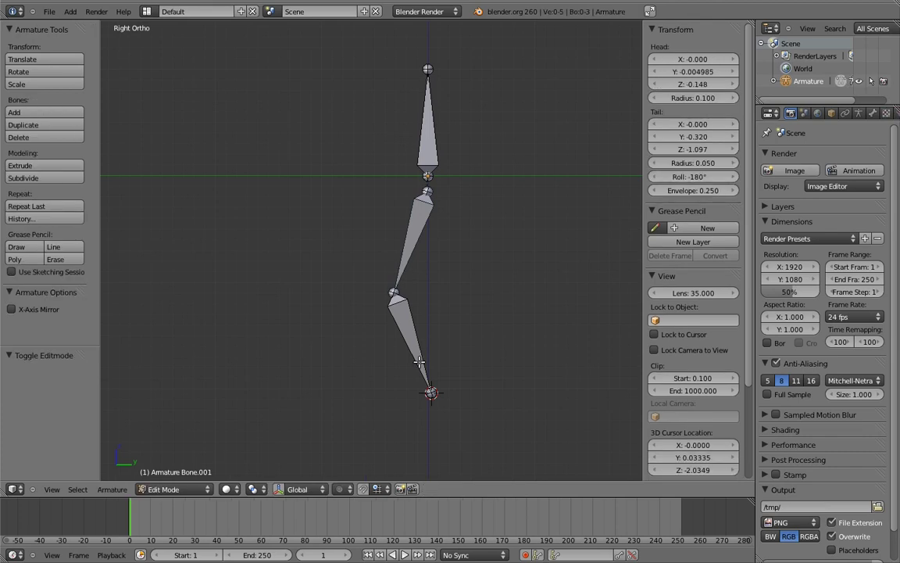
left_click(431, 407)
key("shift+a")
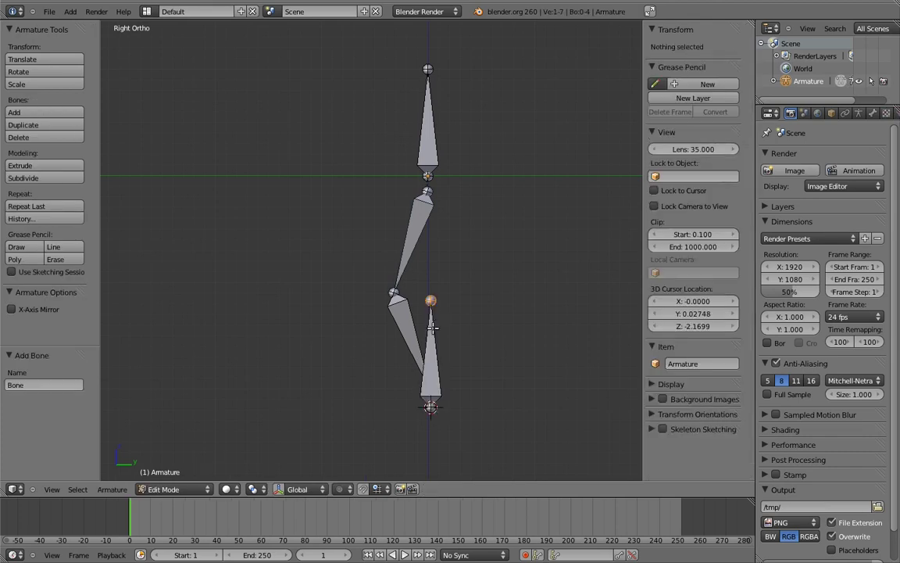
right_click(428, 352)
key("r")
left_click(367, 350)
key("g")
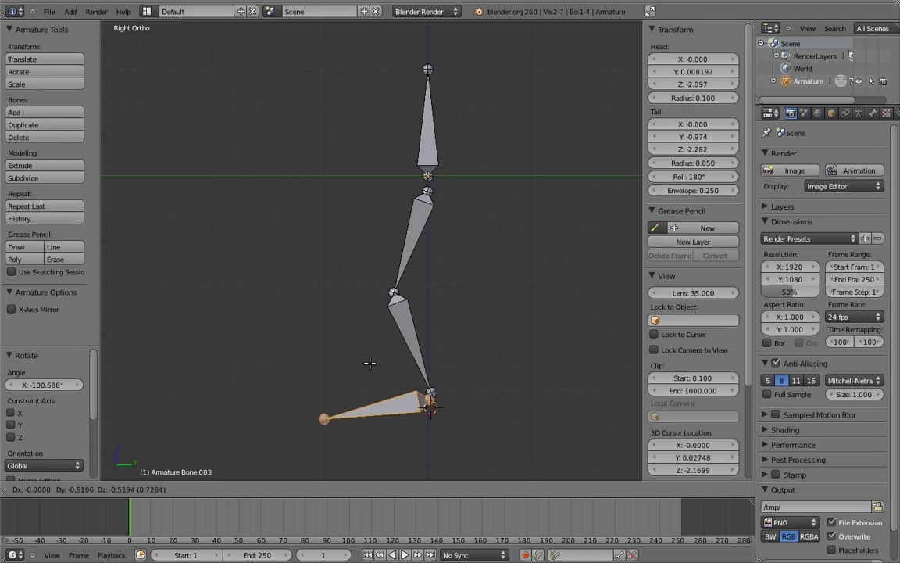
left_click(374, 369)
key("ctrl+Tab")
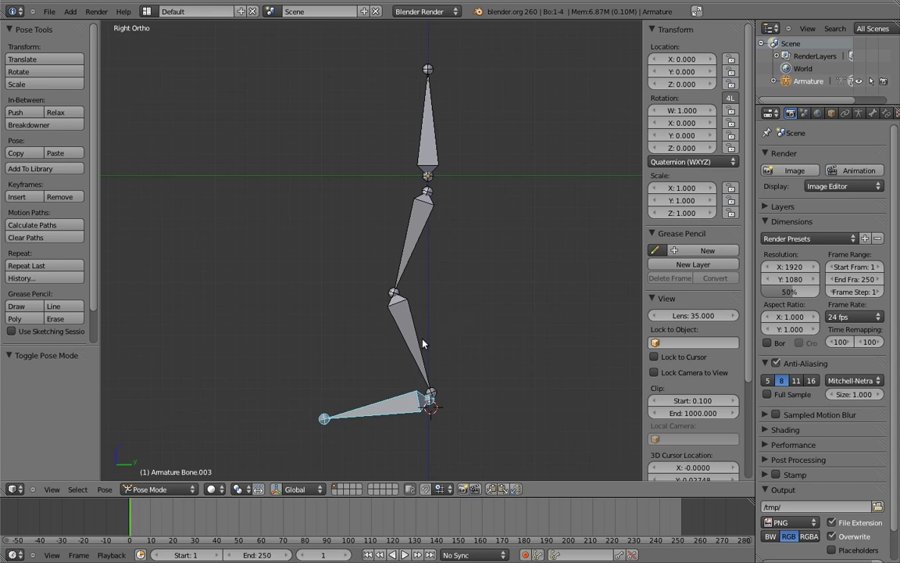
Step: Show the Bone Constraints properties tab with the lower leg bone Bone.002 selected
left_click(887, 114)
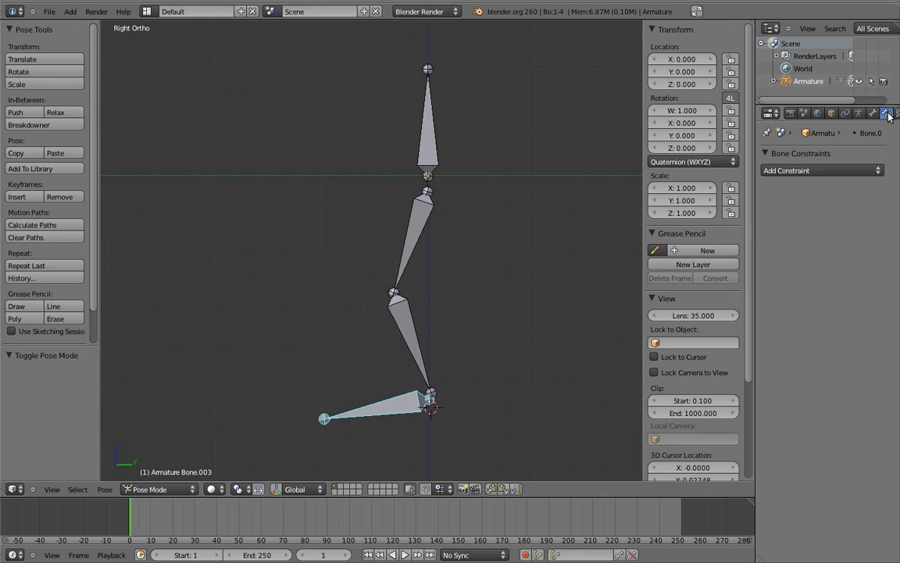
right_click(410, 317)
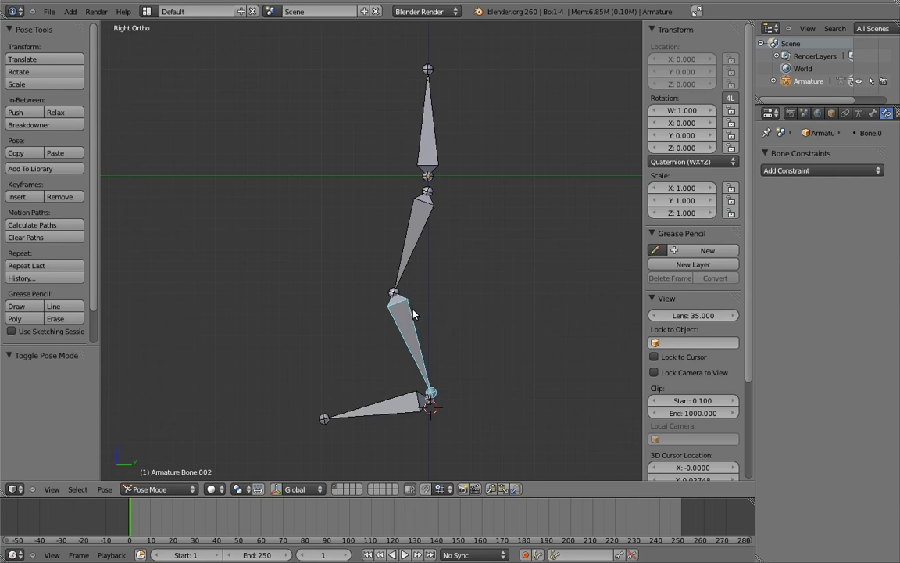
Step: Add an Inverse Kinematics constraint to Bone.002 with its Target set to the Armature object
left_click(789, 171)
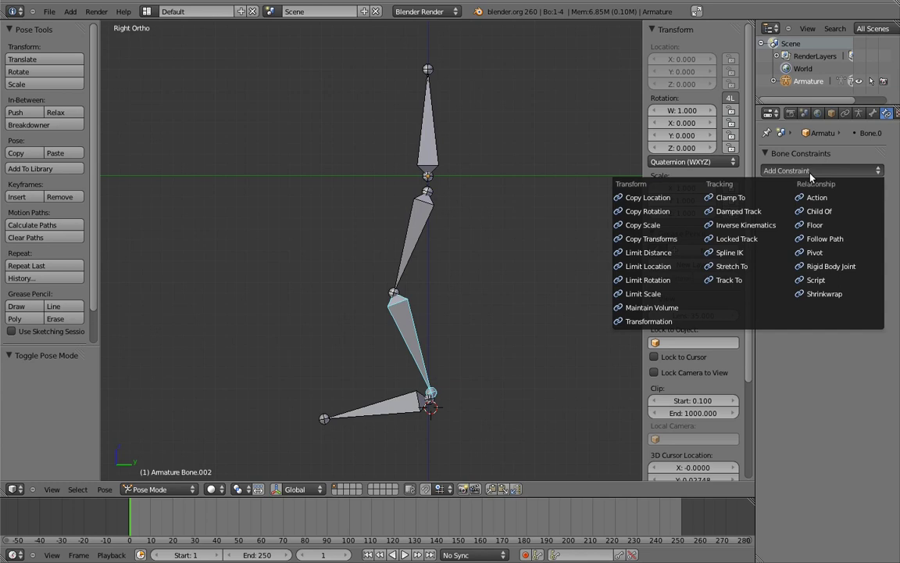
left_click(757, 226)
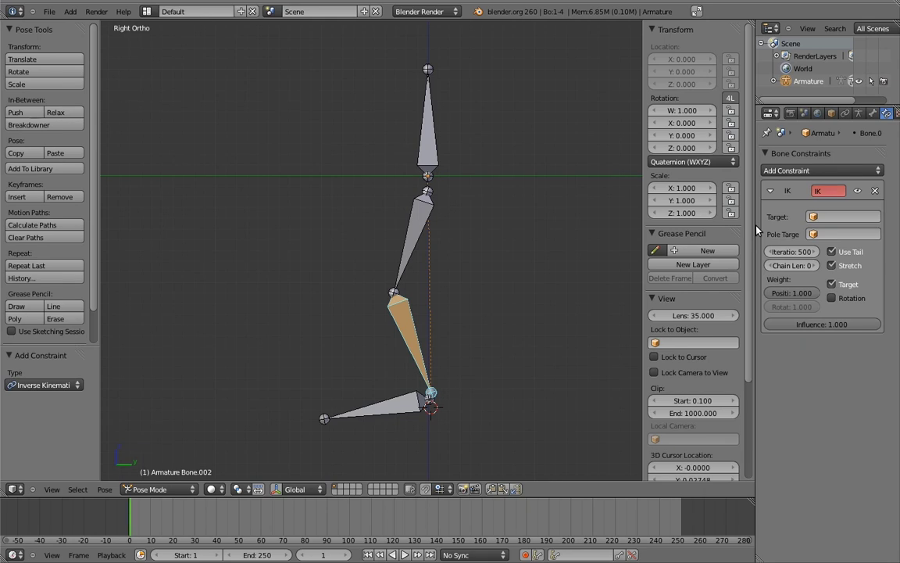
left_click(842, 216)
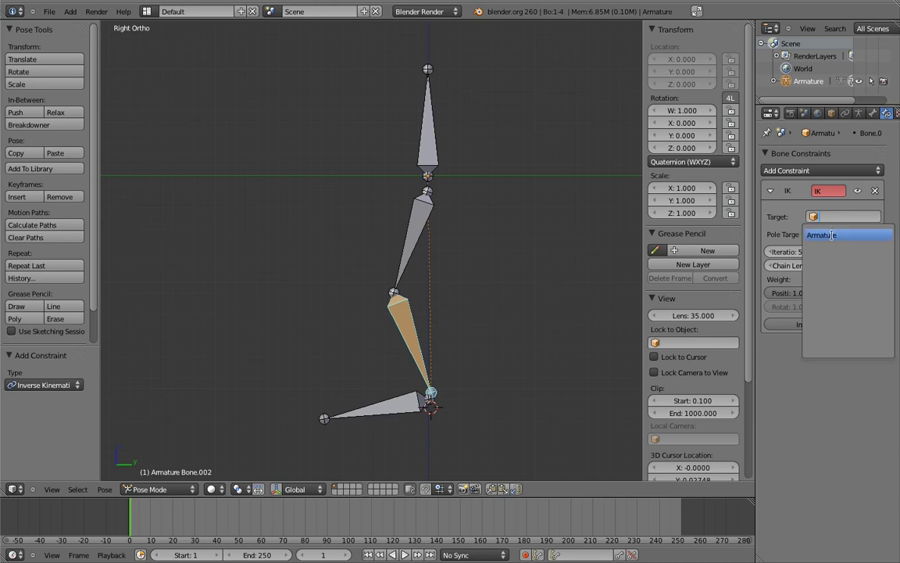
left_click(833, 236)
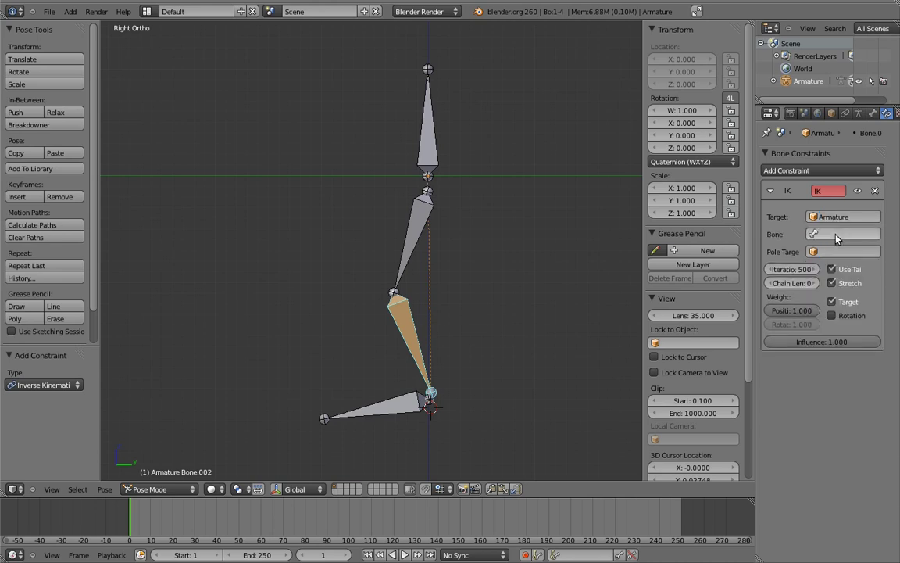
left_click(835, 236)
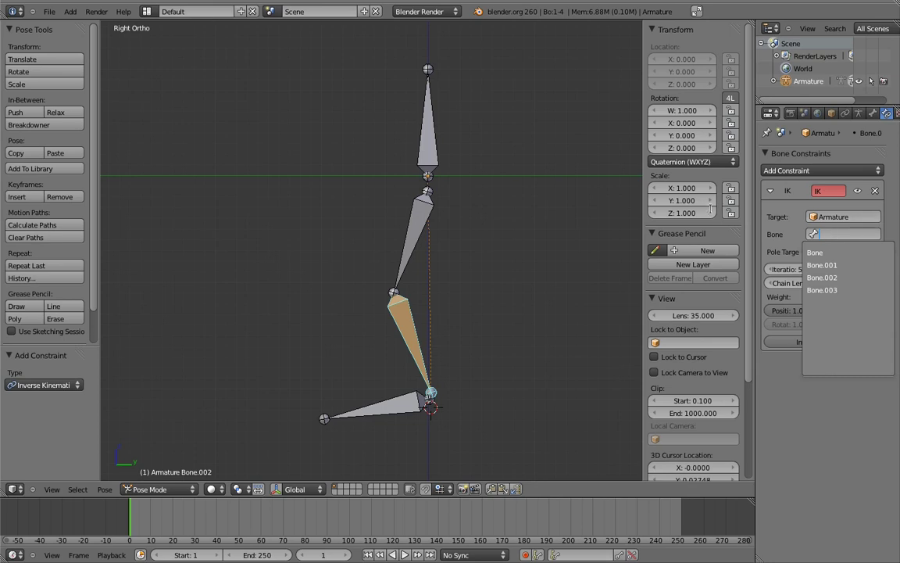
Step: Collapse the View and Grease Pencil panels and move the Item panel to the sidebar's top
left_click(434, 156)
right_click(435, 156)
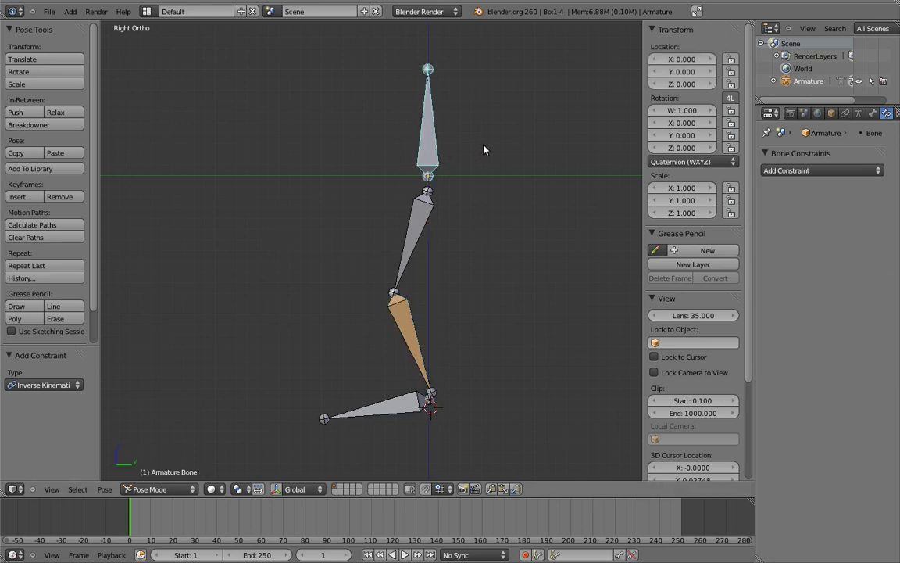
left_click(661, 298)
left_click(654, 234)
left_click_drag(733, 264, 732, 47)
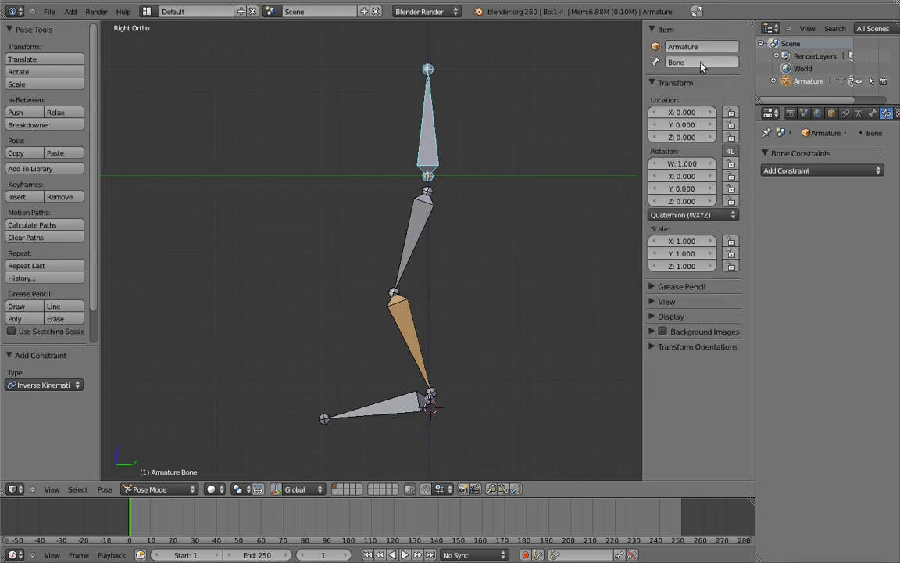
Step: Rename the top two bones 'body' and 'thigh'
left_click(701, 64)
type("body")
key("Return")
right_click(415, 227)
left_click(687, 62)
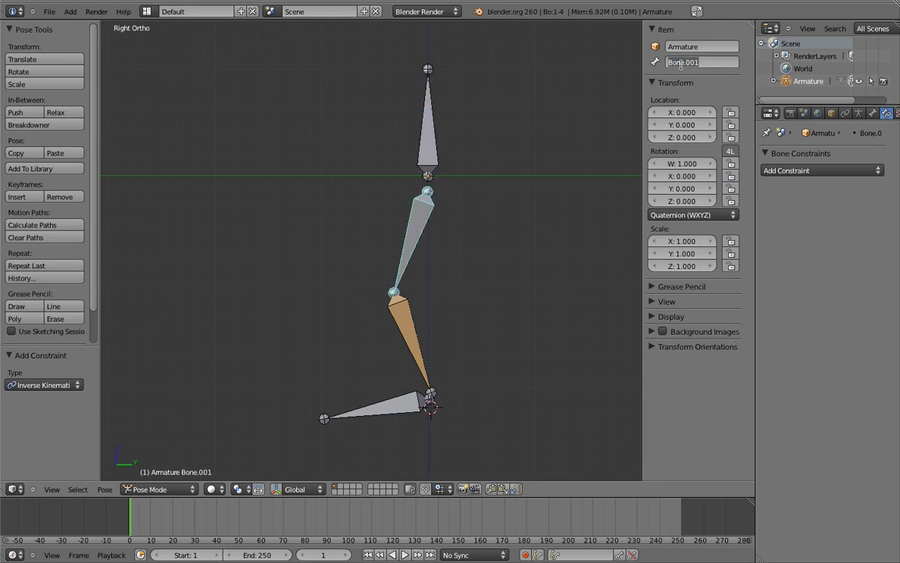
type("thigh")
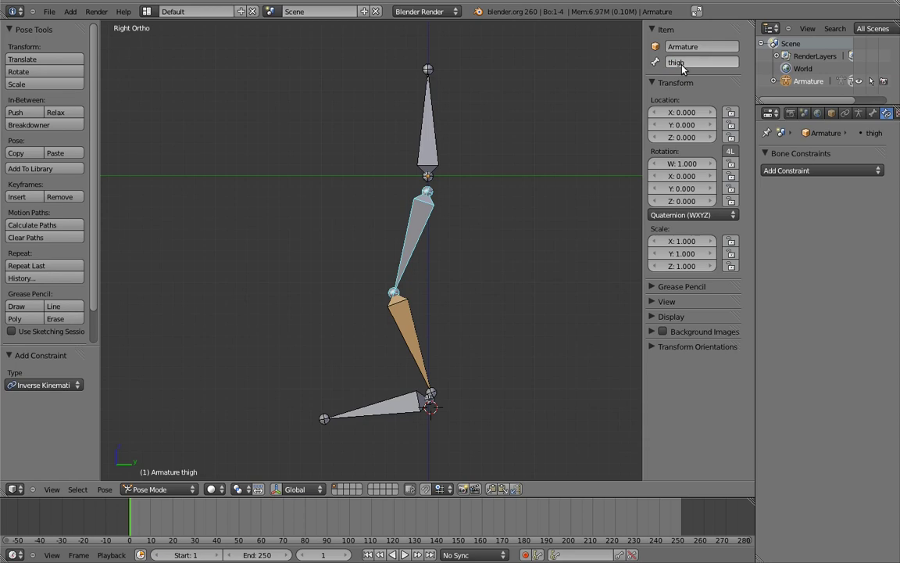
key("Return")
Step: Rename Bone.002 to 'shin' and the bottom bone to 'foot'
right_click(400, 313)
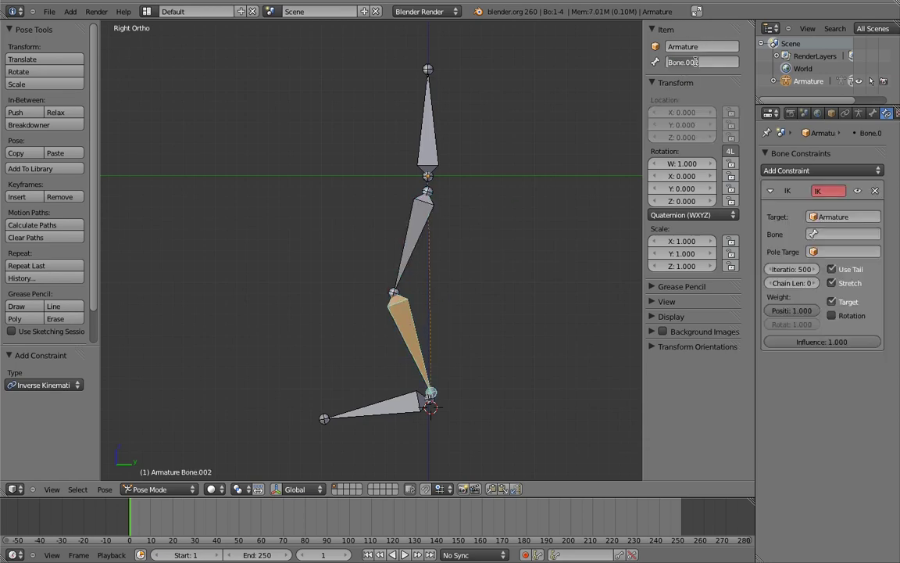
left_click(695, 62)
type("shin")
key("Return")
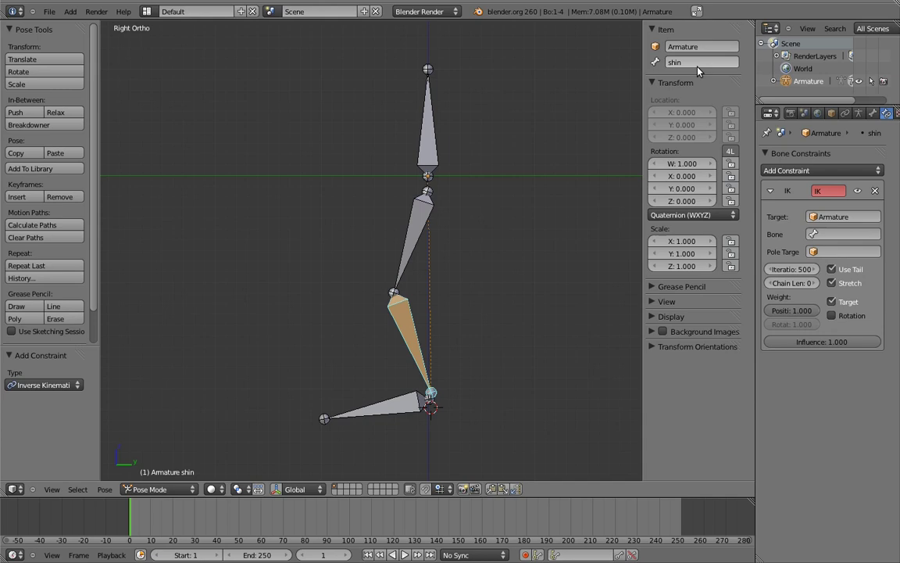
right_click(397, 408)
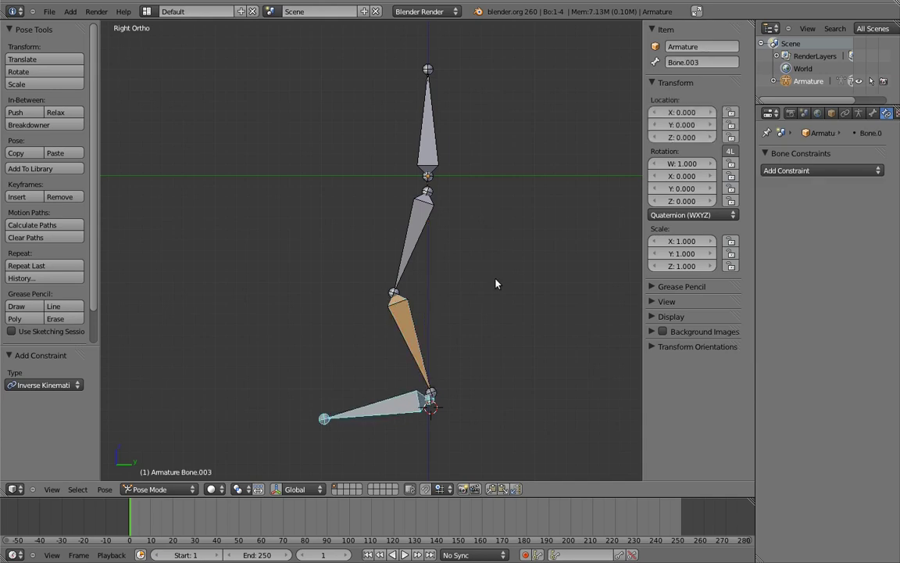
left_click(678, 62)
type("foot")
key("Return")
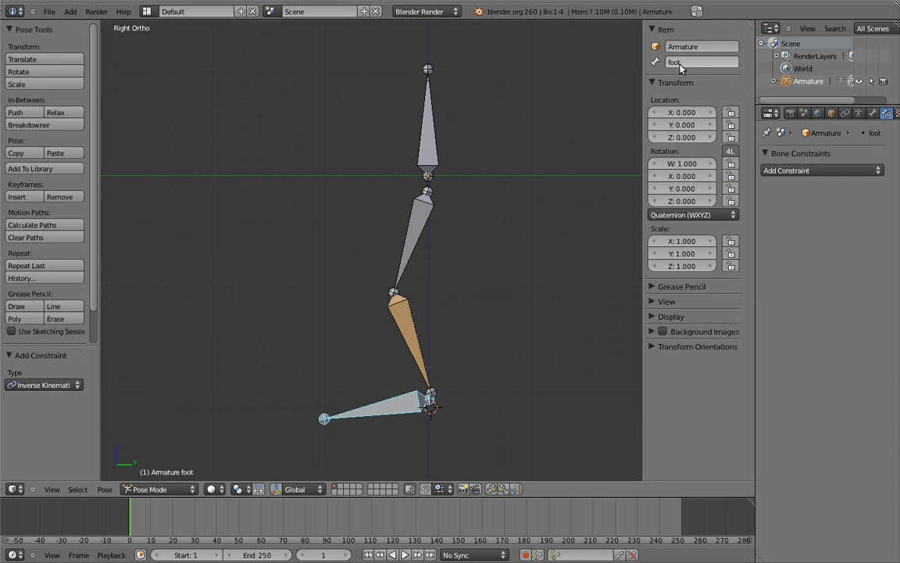
key("Return")
Step: Aim the shin's IK constraint at the foot bone, then delete that constraint
right_click(414, 334)
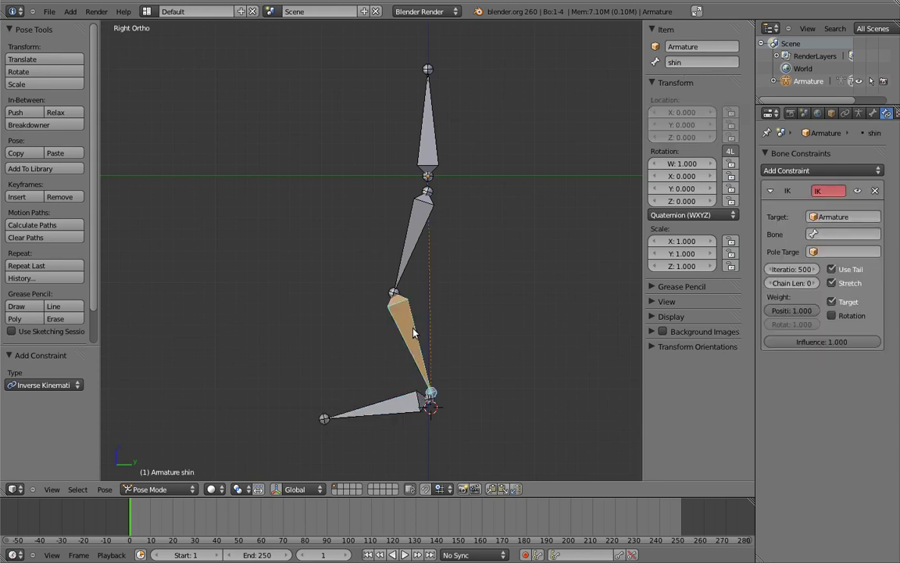
left_click(840, 234)
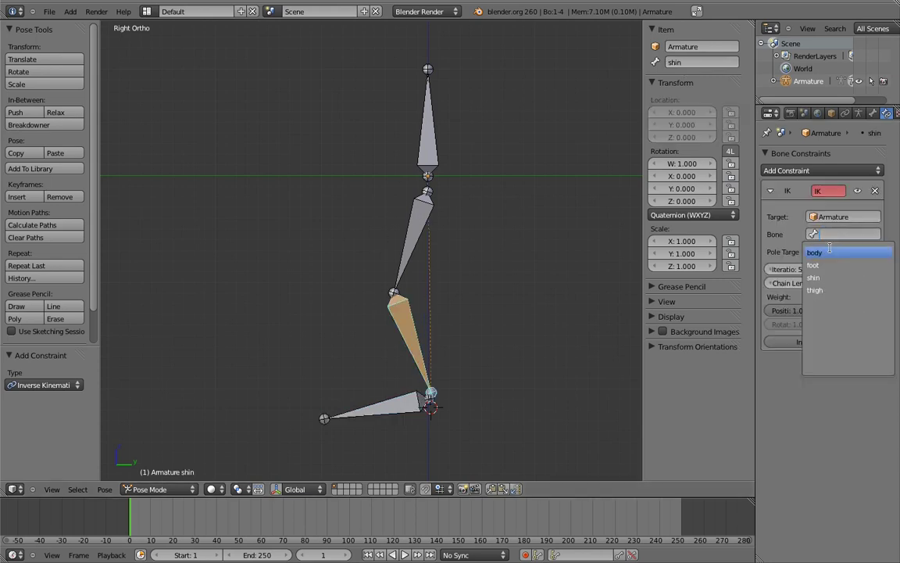
left_click(826, 265)
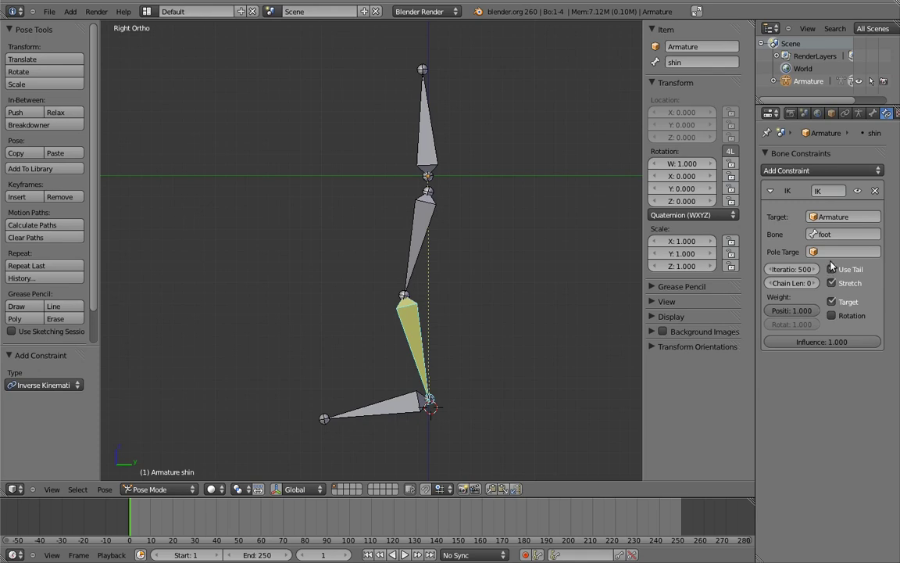
left_click(874, 190)
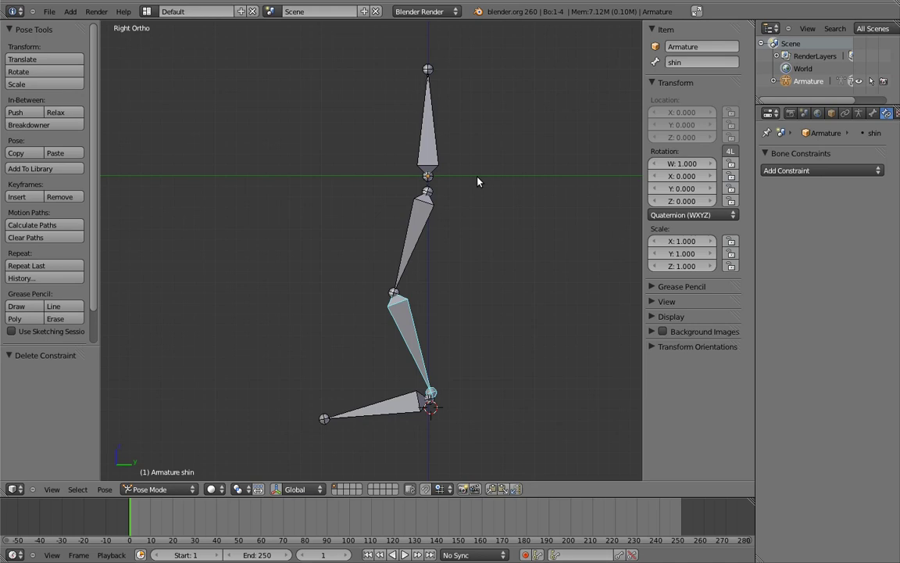
Step: Select foot then shin and use Shift+Ctrl+C to add an IK constraint targeting the foot
right_click(401, 402)
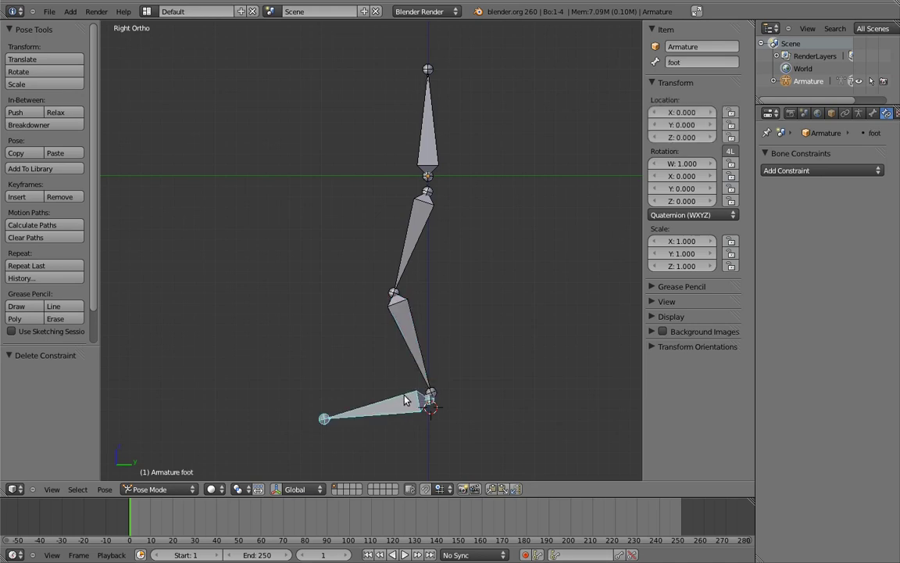
right_click(419, 343)
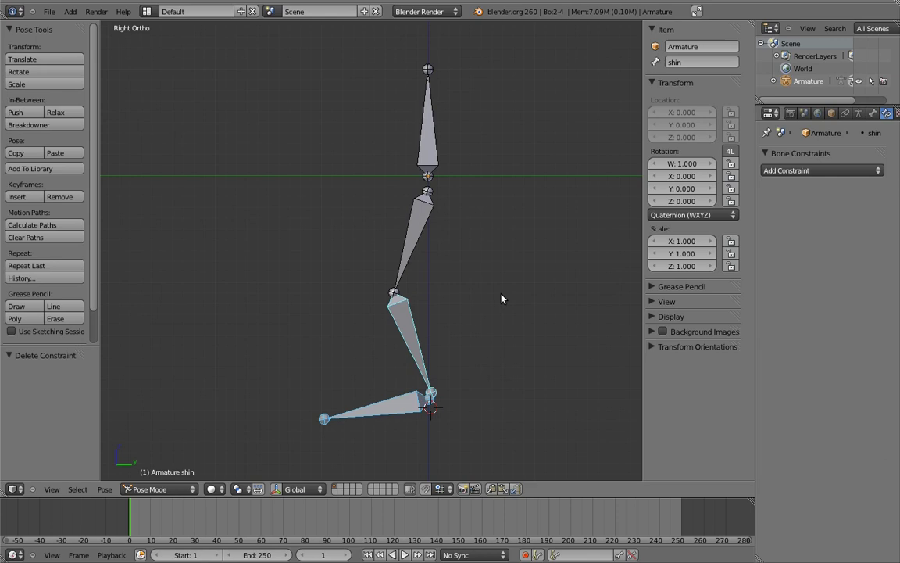
key("ctrl+shift+c")
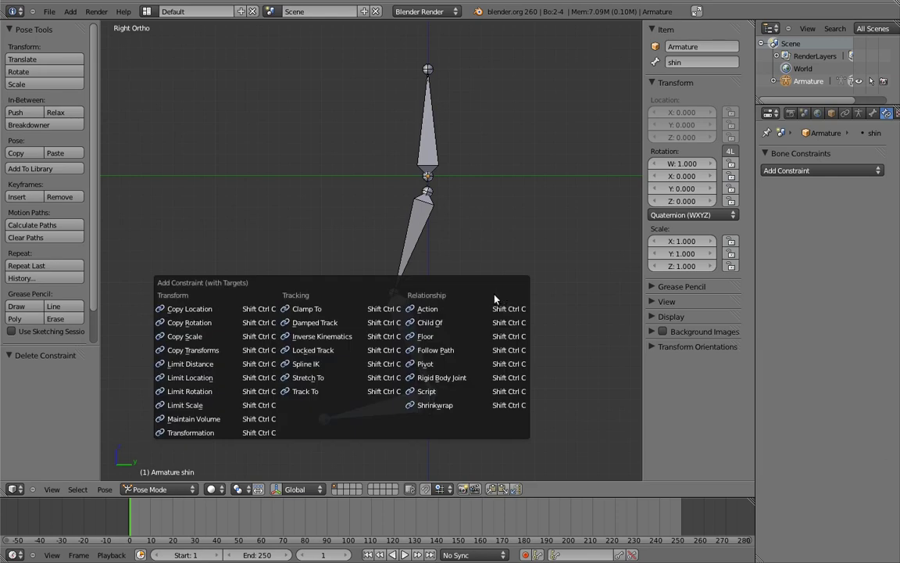
left_click(344, 336)
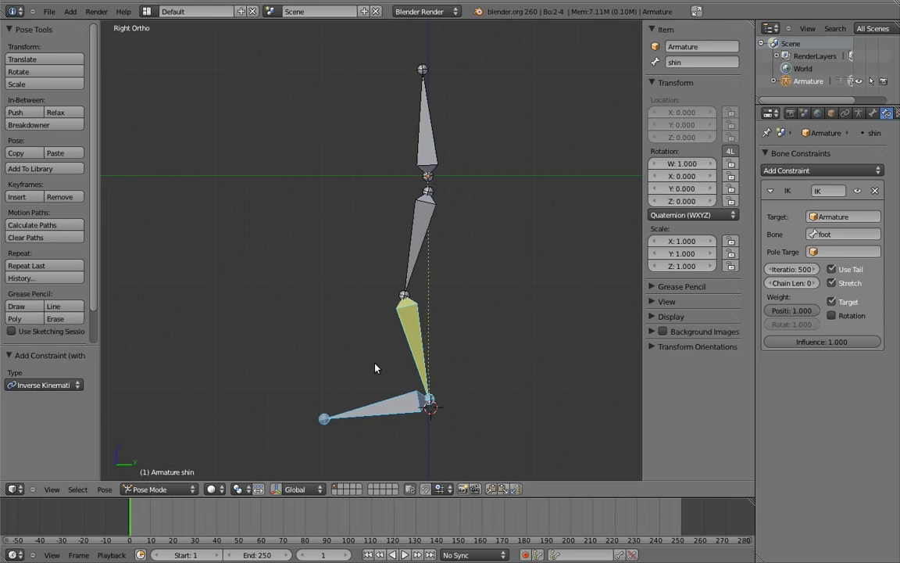
right_click(385, 407)
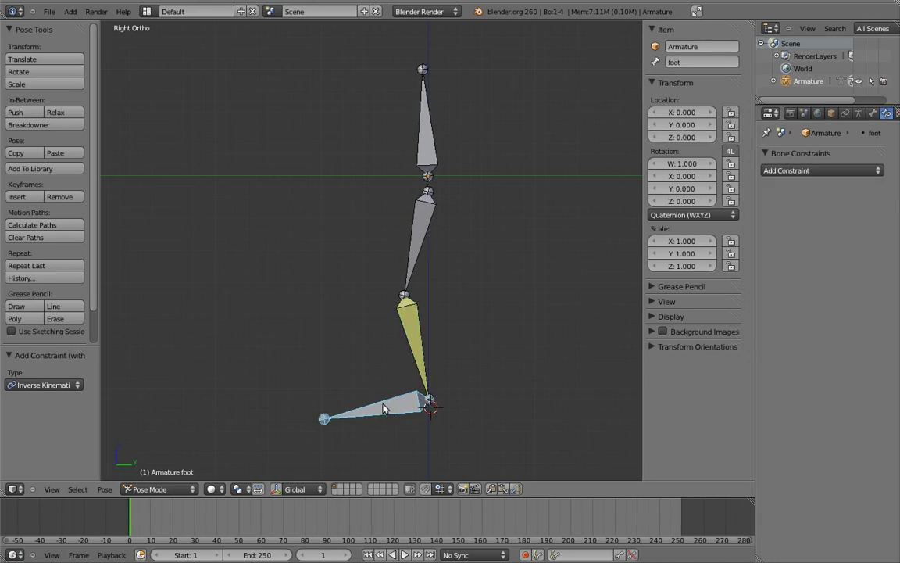
key("g")
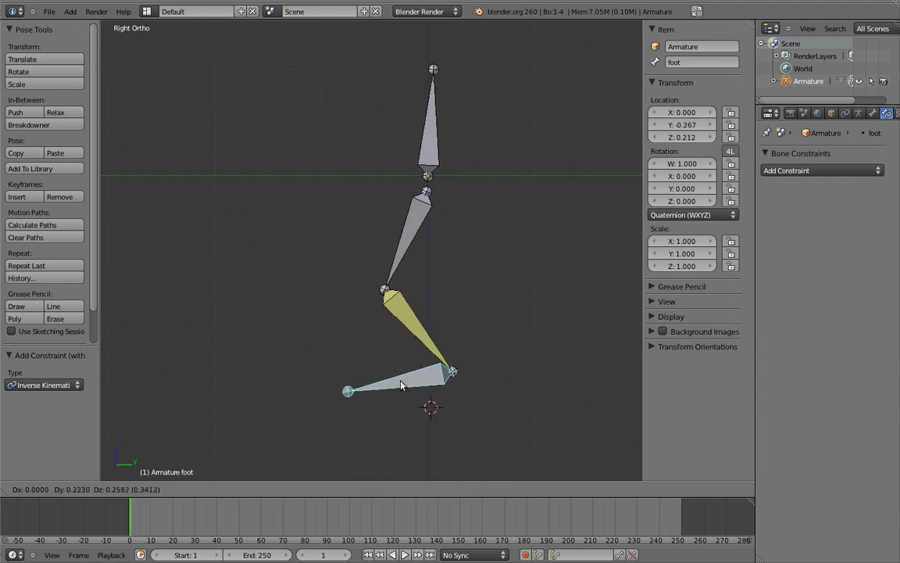
right_click(399, 385)
key("g")
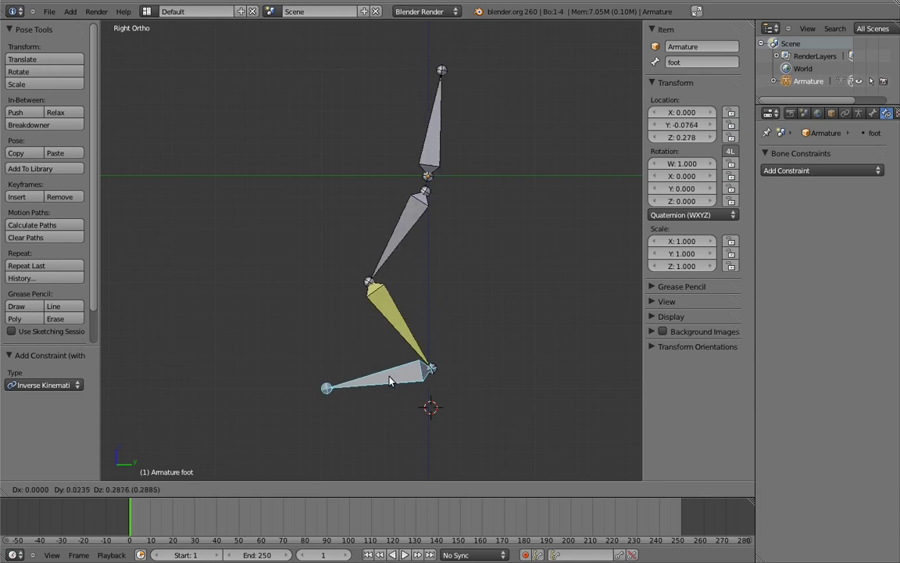
right_click(398, 384)
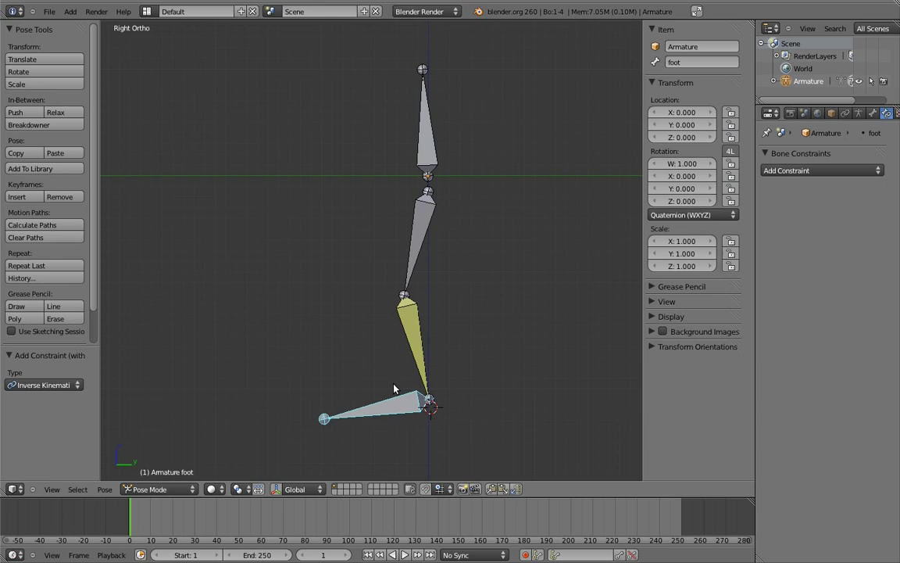
Step: Set the shin's IK Chain Len to 2
right_click(416, 348)
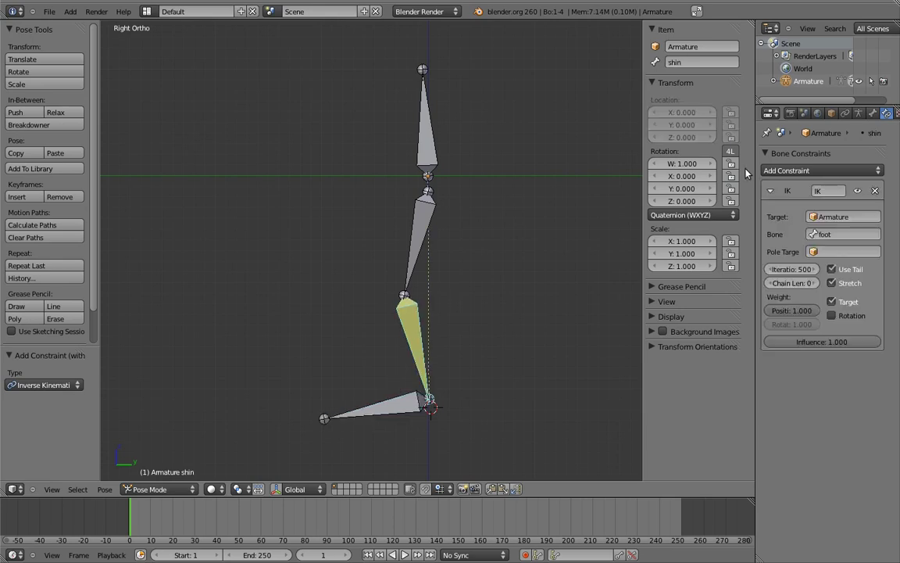
left_click(816, 284)
left_click(816, 283)
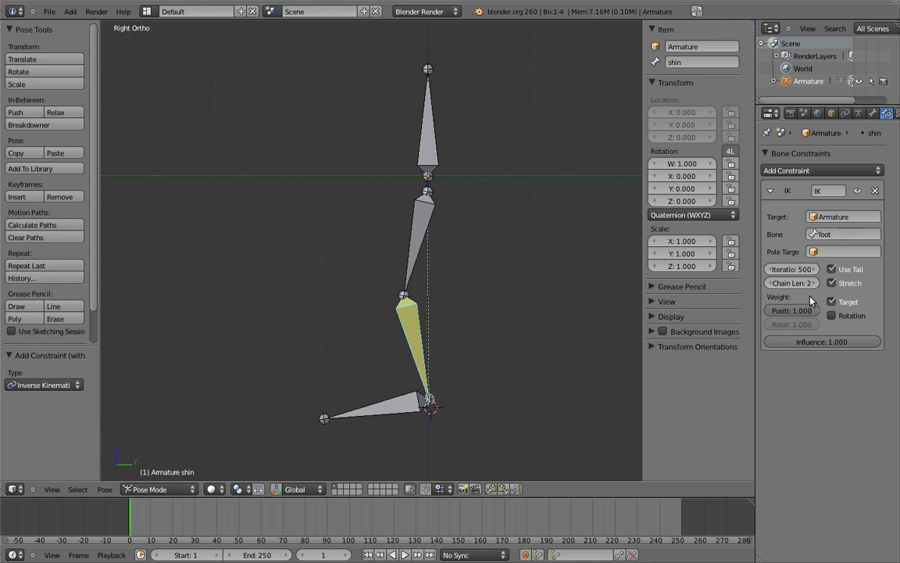
Step: Test the IK chain by moving the foot and body bones, cancelling each move
right_click(374, 405)
key("g")
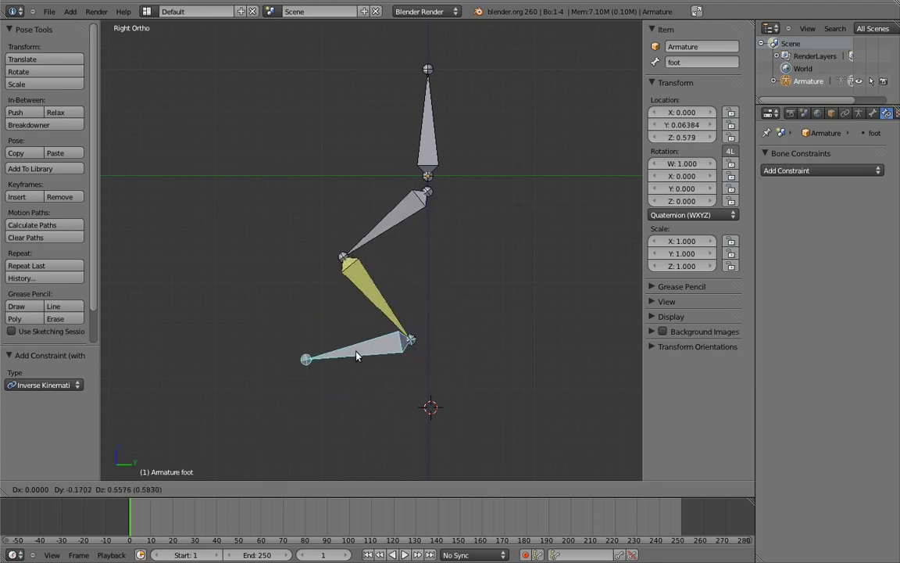
key("Escape")
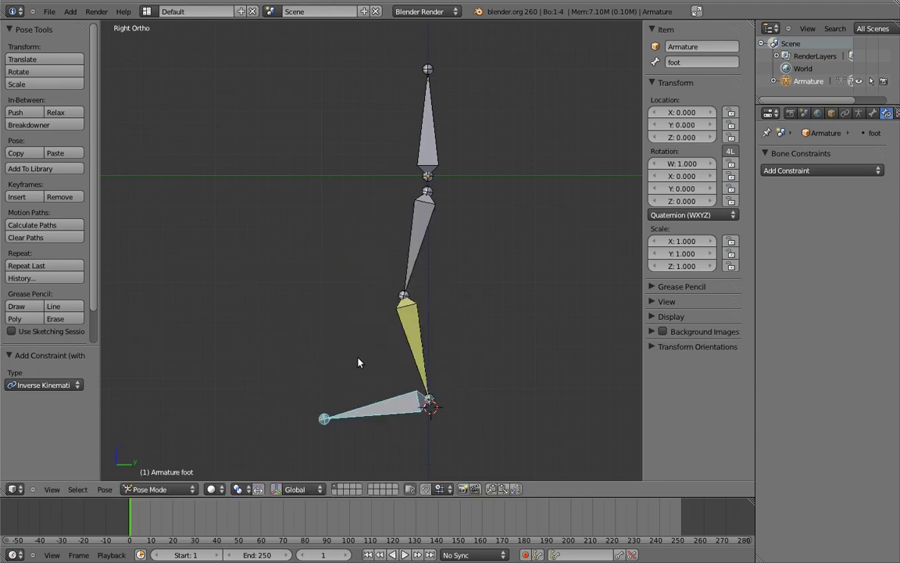
right_click(426, 125)
key("g")
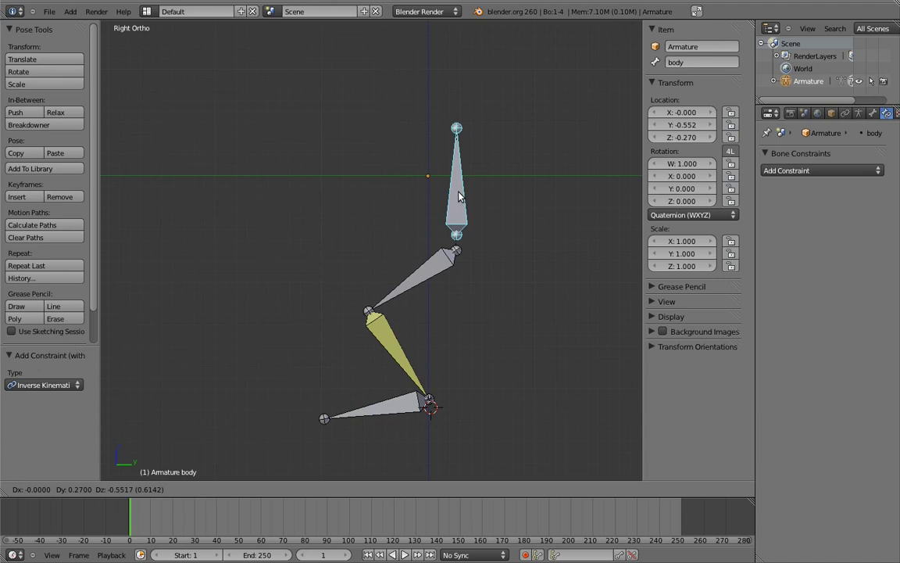
key("Escape")
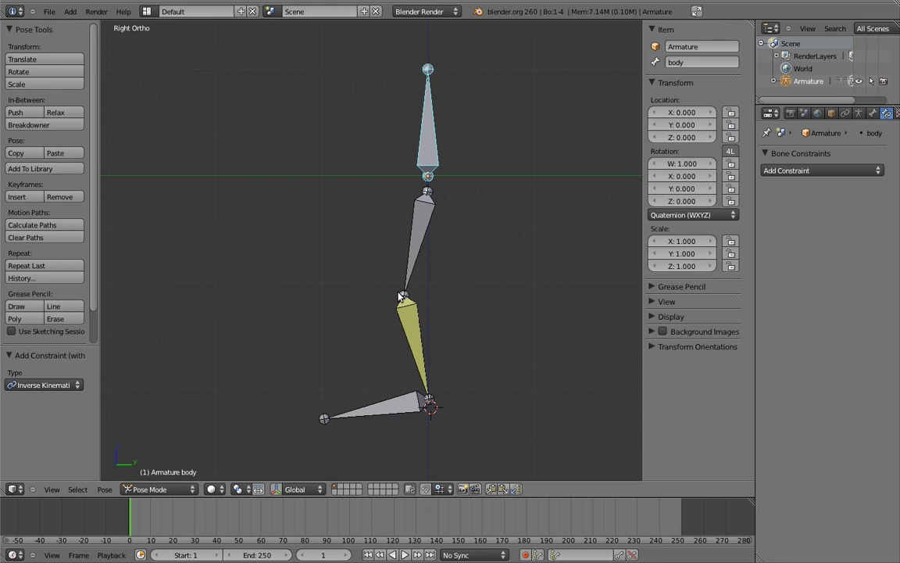
Step: In Front view, test the IK by moving the foot, cancel, and select the shin bone
key("KP_1")
right_click(373, 400)
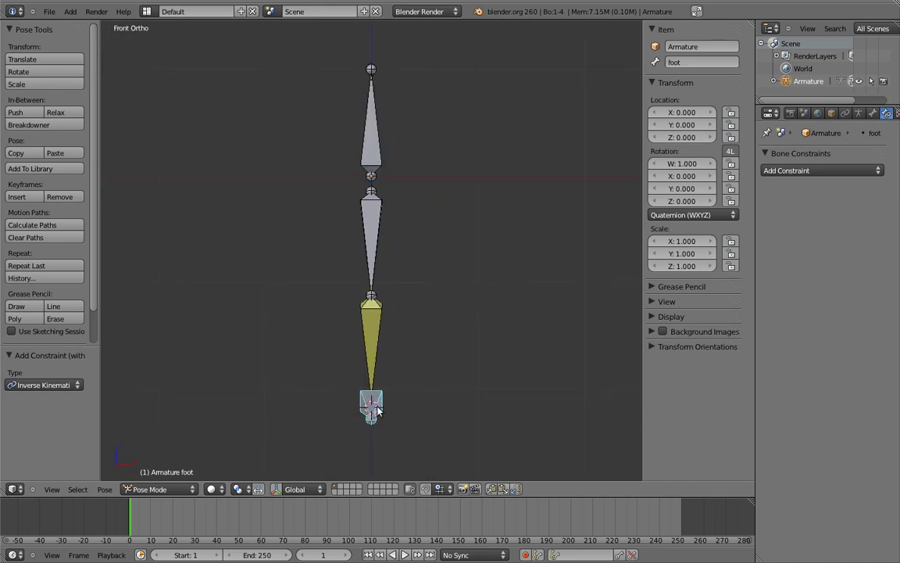
key("g")
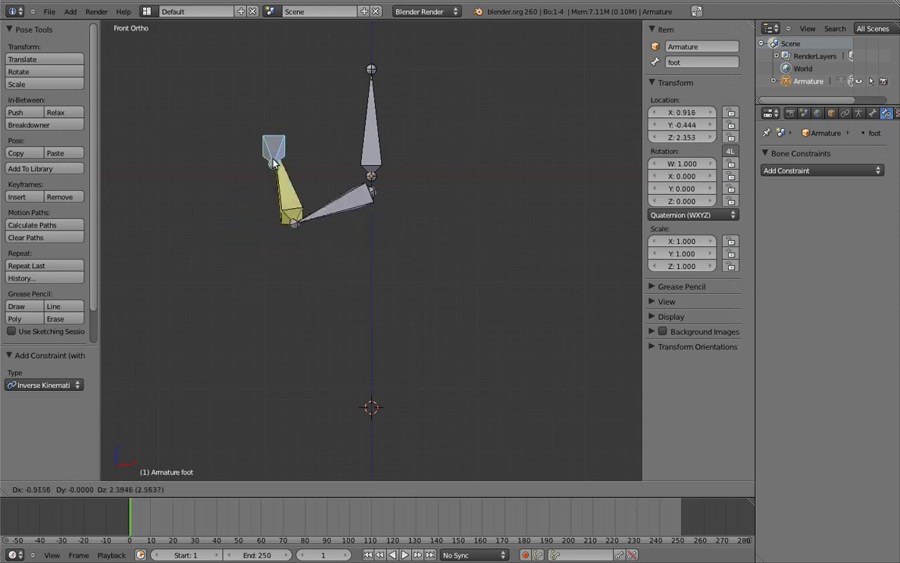
key("Escape")
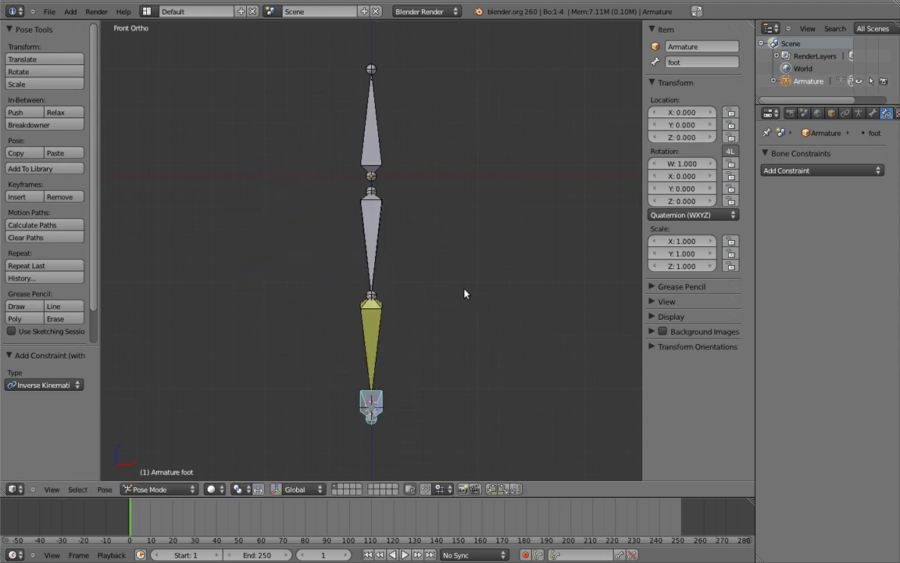
right_click(379, 326)
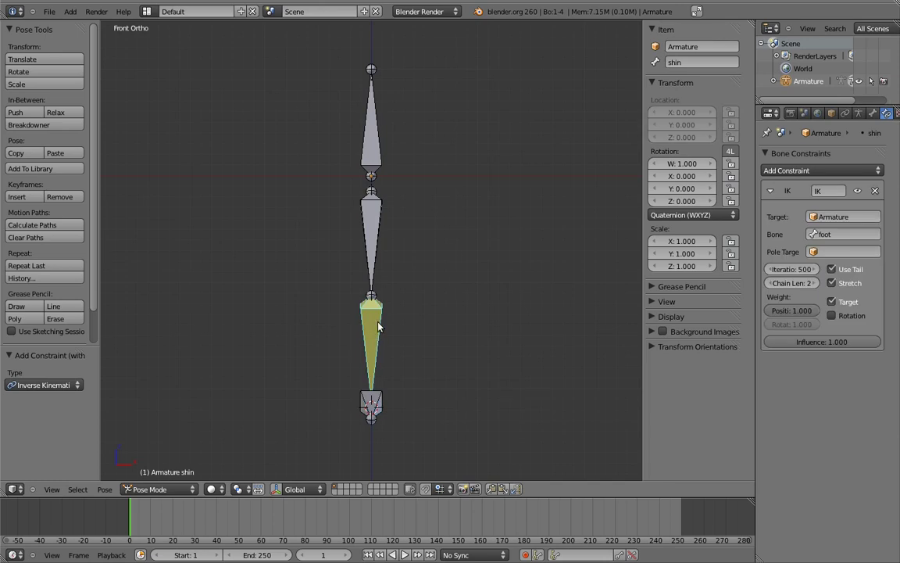
Step: In the shin's Bone tab, expand Inverse Kinematics to show Legacy solver stiffness values for X, Y, Z
left_click(873, 113)
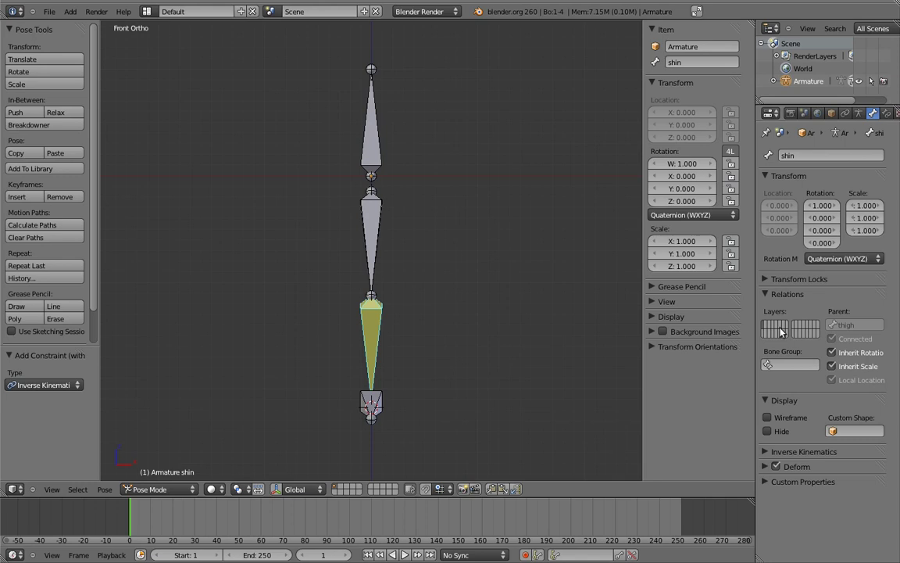
left_click(789, 451)
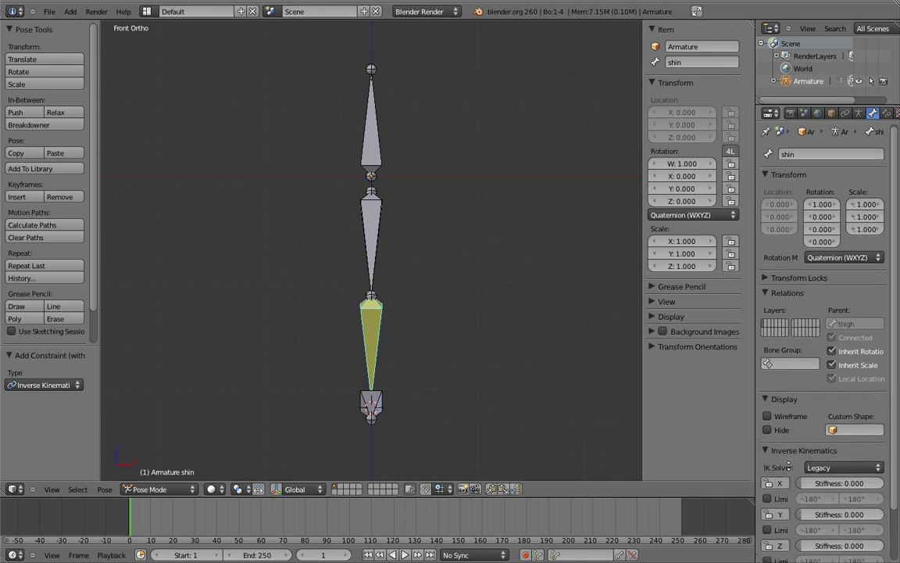
scroll(788, 466, "down", 3)
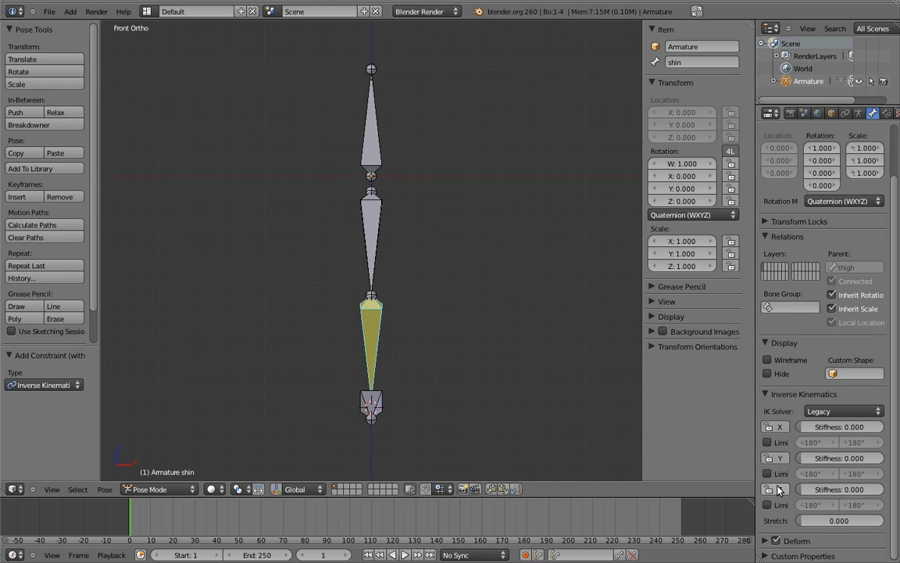
Step: Enable Axes in the Armature data Display panel and zoom in to inspect the shin and knee axes
left_click(859, 113)
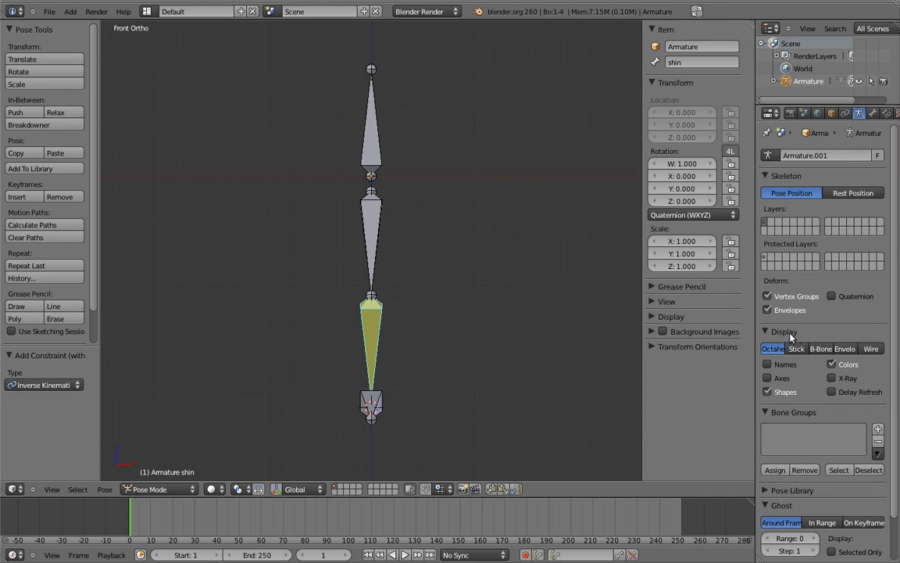
left_click(769, 379)
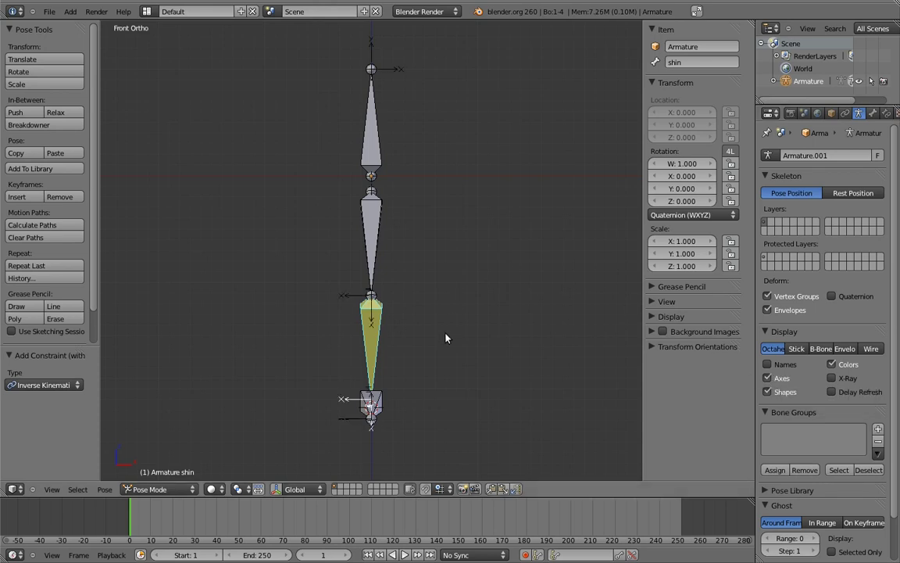
middle_click_drag(446, 335, 490, 215, "shift")
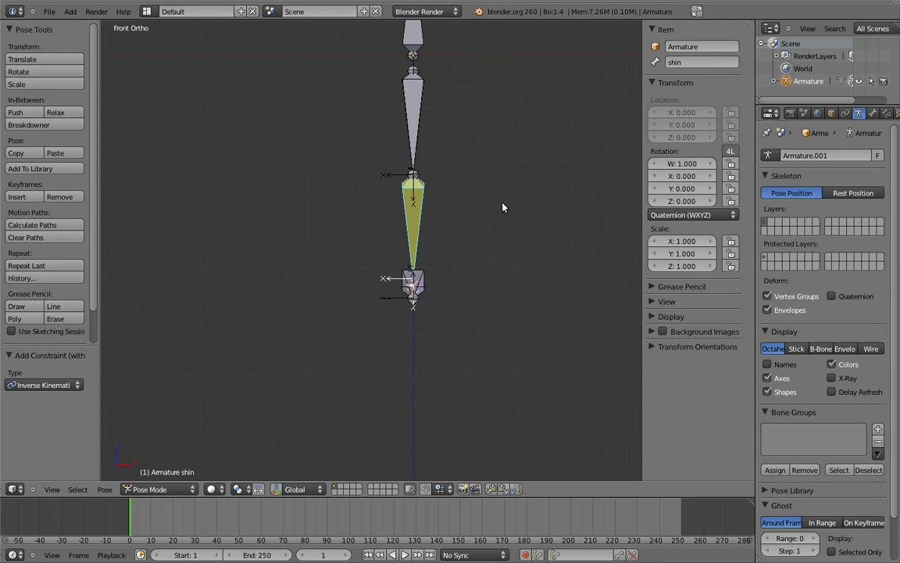
scroll(502, 205, "up", 4)
middle_click_drag(489, 292, 419, 258)
scroll(419, 258, "up", 3)
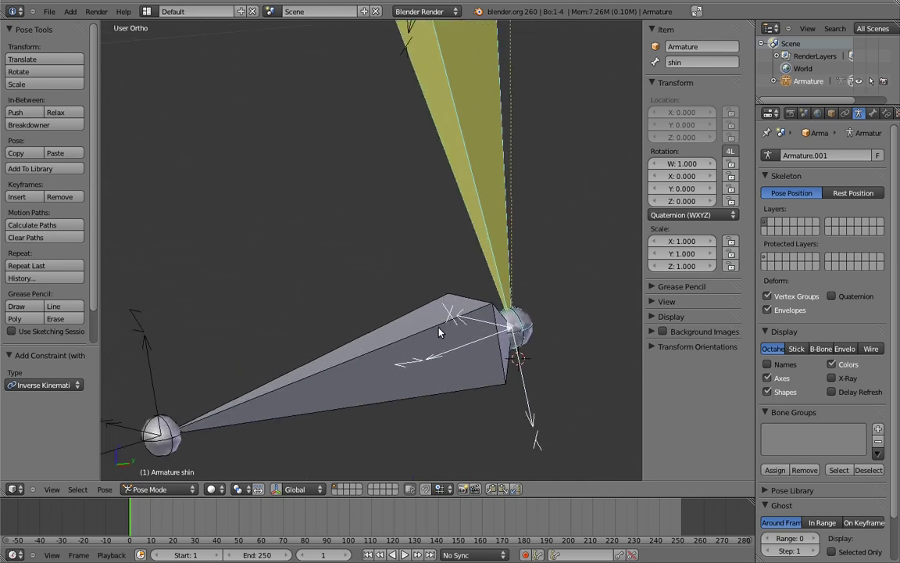
middle_click_drag(437, 325, 415, 342)
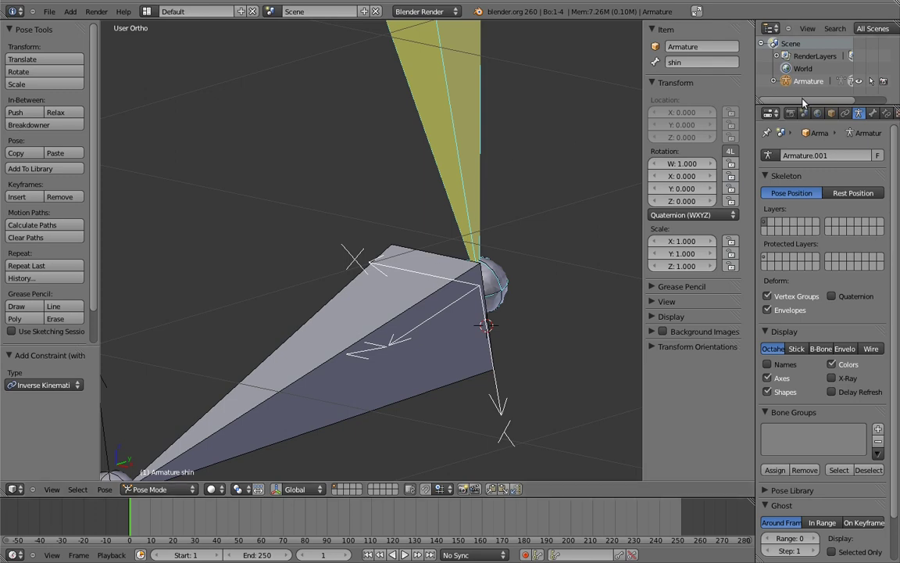
Step: Enable the shin's Lock IK for Y and Z so the knee bends only around X
left_click(874, 114)
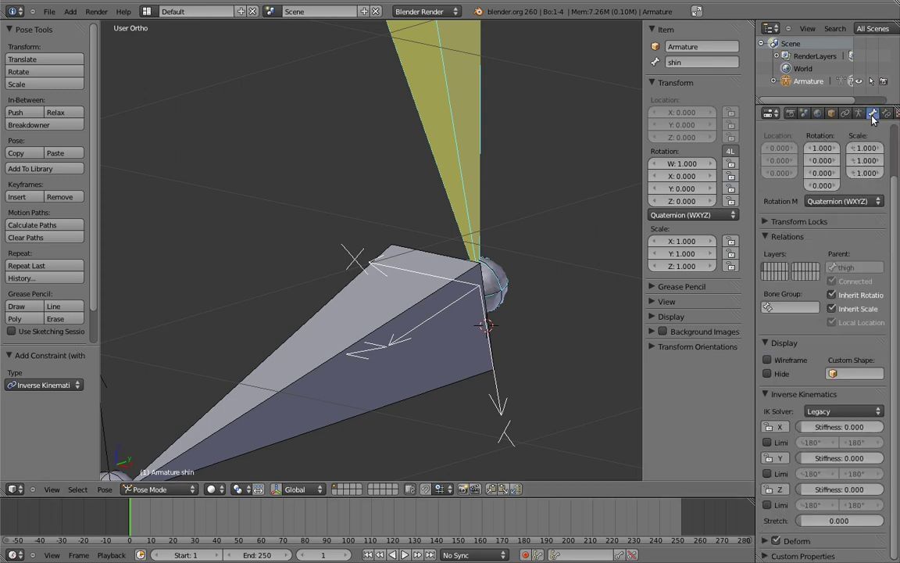
left_click(780, 460)
left_click(769, 490)
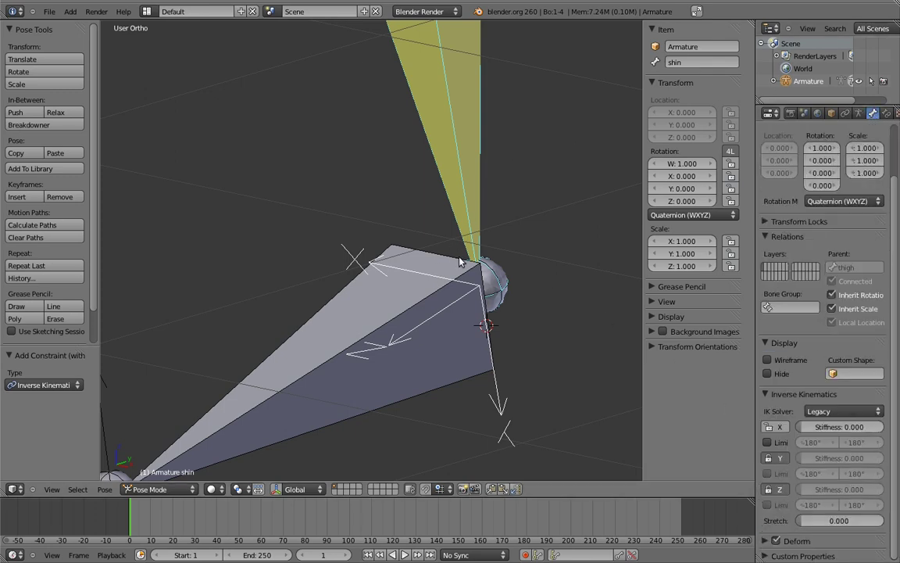
Step: Test-move the foot bone in front view to check the knee bend, then cancel
right_click(382, 321)
key("KP_1")
scroll(453, 258, "down", 4)
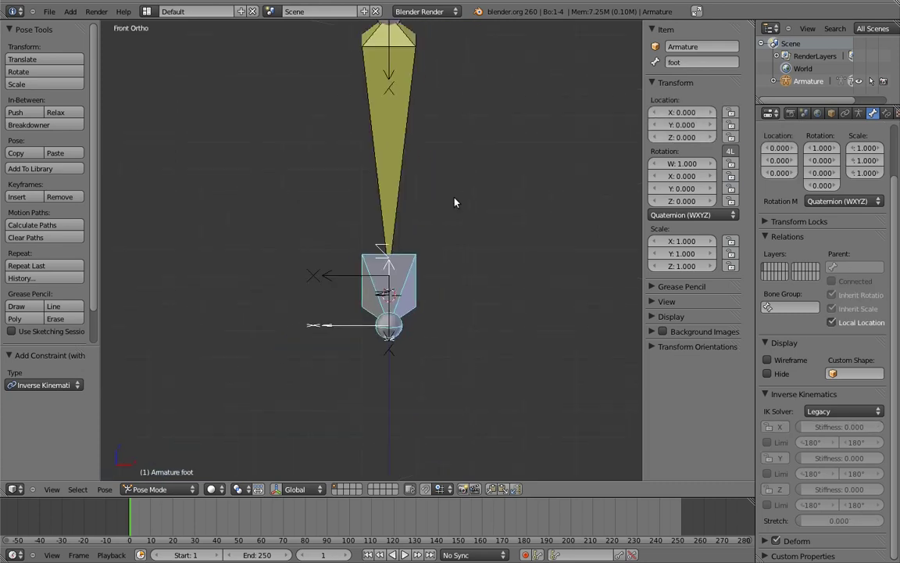
middle_click_drag(458, 172, 460, 271, "shift")
key("g")
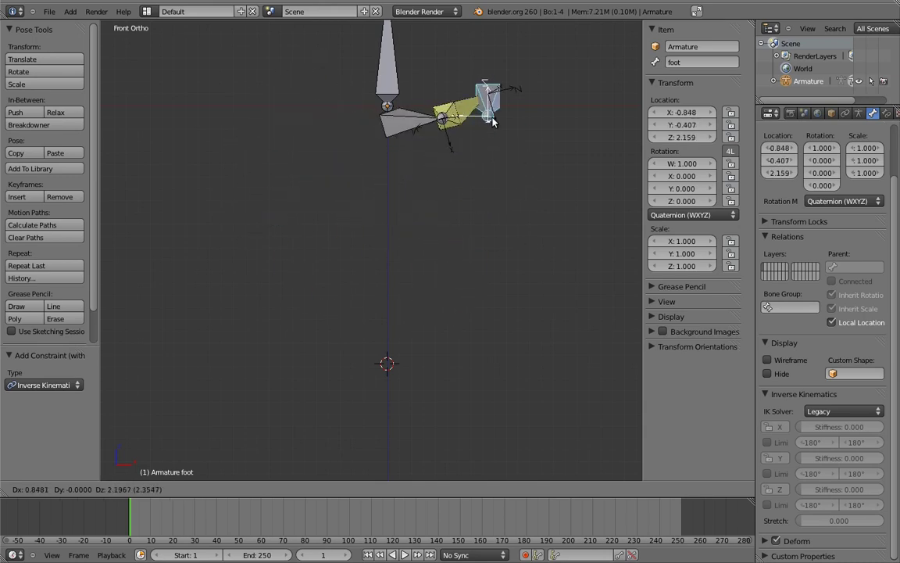
key("Escape")
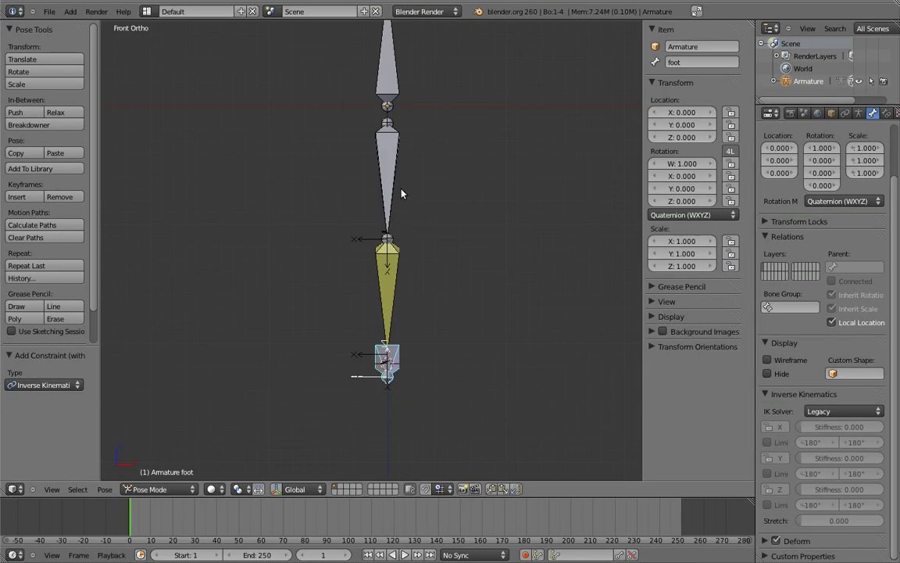
Step: In side-view Edit Mode, add a bone in front of the knee and shorten it vertically
middle_click_drag(401, 194, 394, 238)
key("Tab")
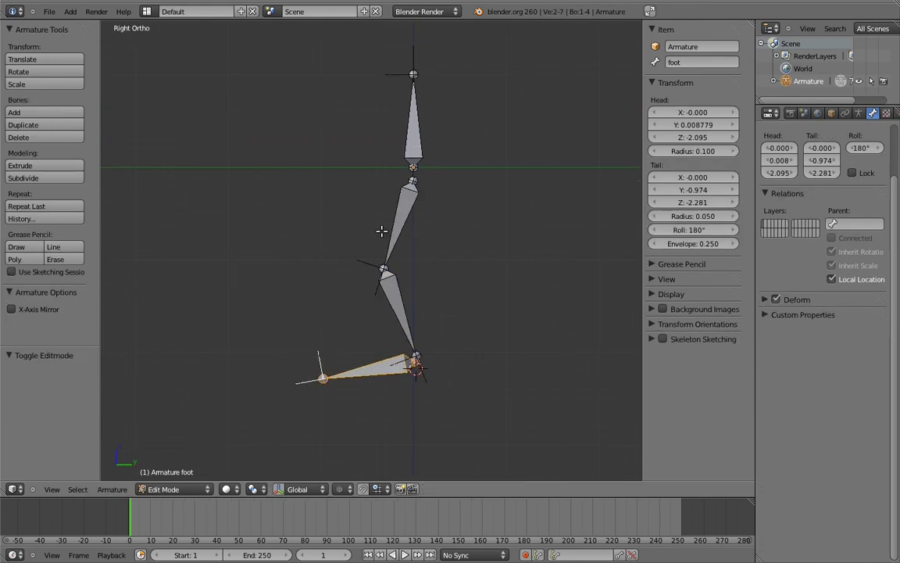
left_click(248, 269)
key("shift+a")
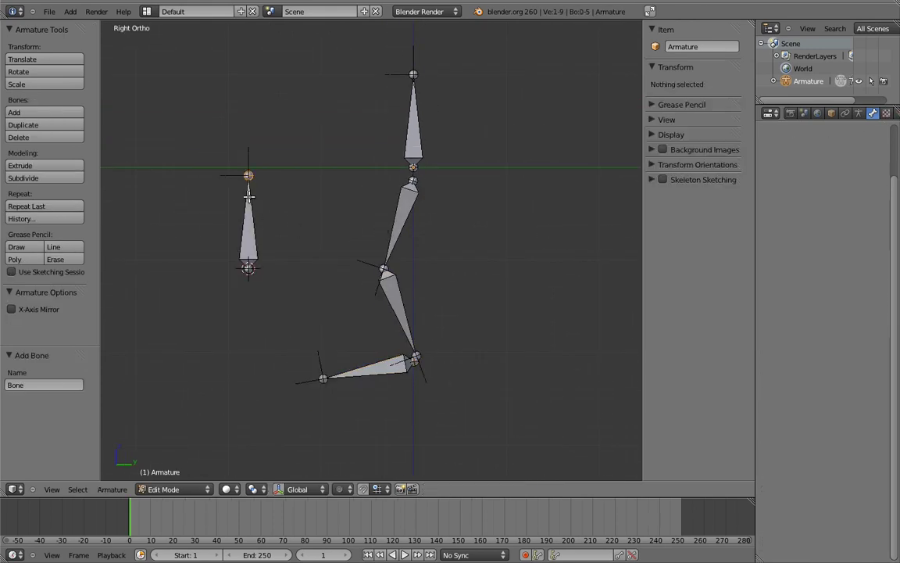
right_click(248, 176)
key("g")
key("z")
left_click(250, 235)
Step: Rename the new bone 'pole_target' and return to Pose Mode
right_click(248, 249)
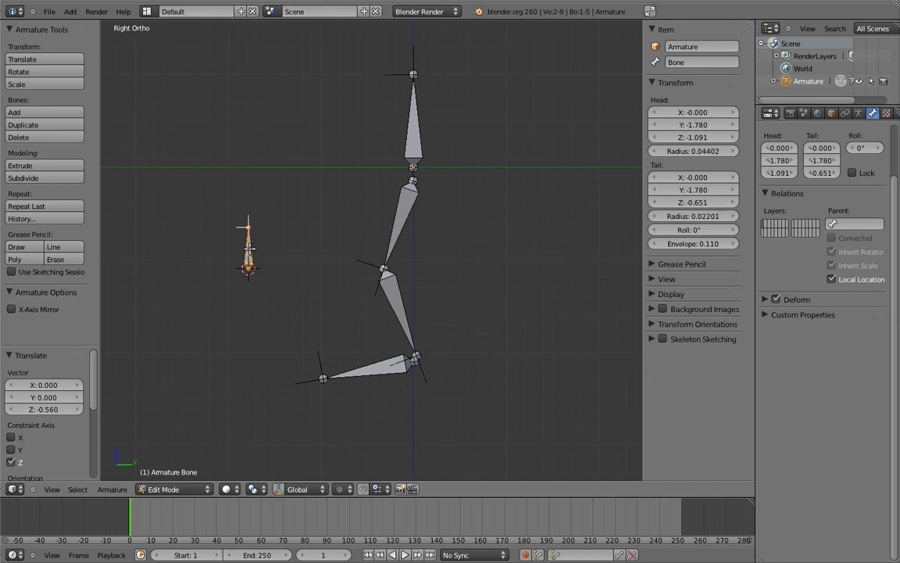
left_click(677, 61)
type("pole_target")
key("Return")
key("ctrl+Tab")
Step: Set the shin's IK constraint Pole Target to the Armature object
right_click(397, 312)
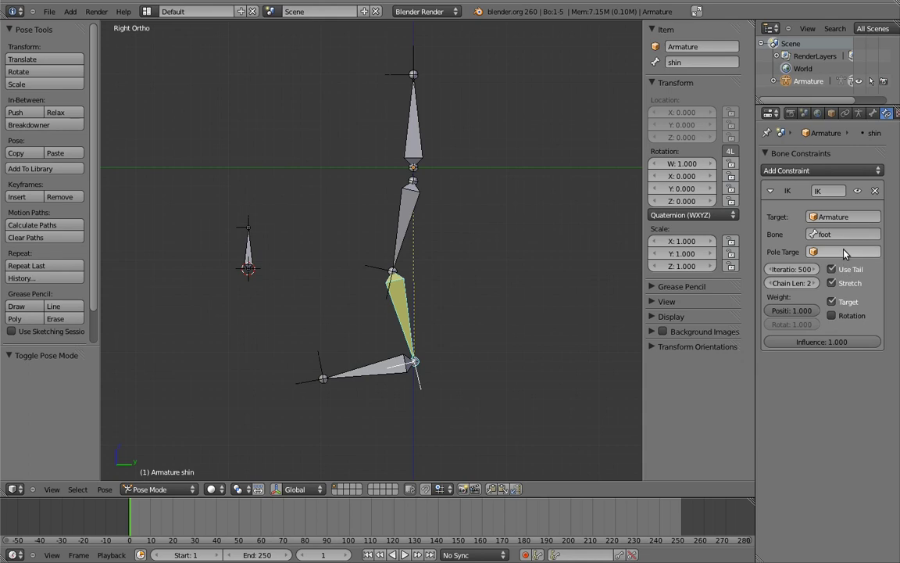
left_click(844, 252)
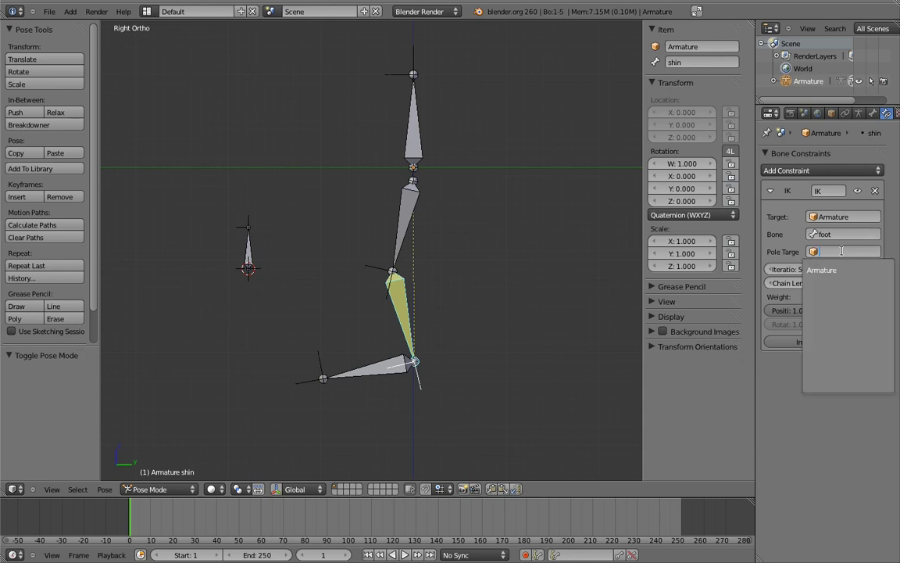
left_click(834, 321)
left_click(839, 269)
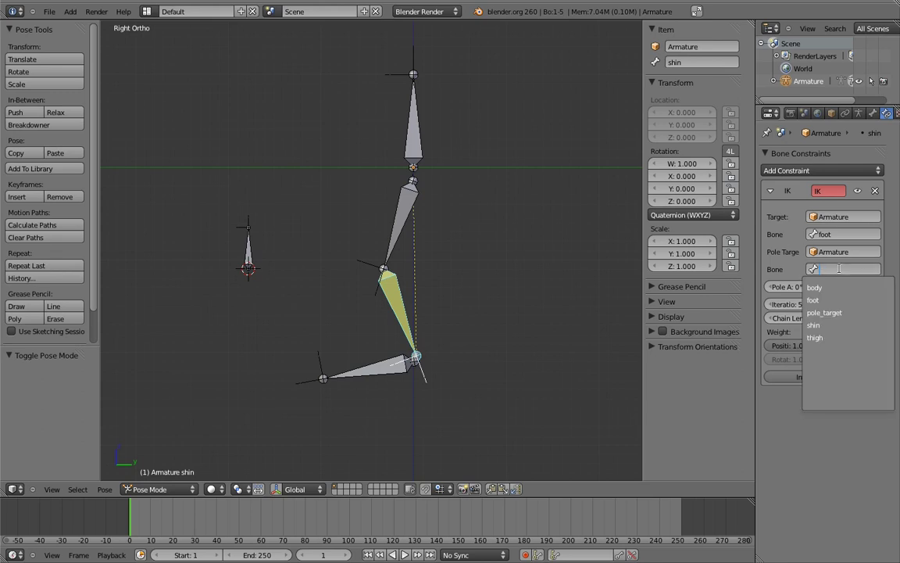
Step: Choose pole_target as the IK pole bone, then test-move it in Top view and cancel
left_click(837, 311)
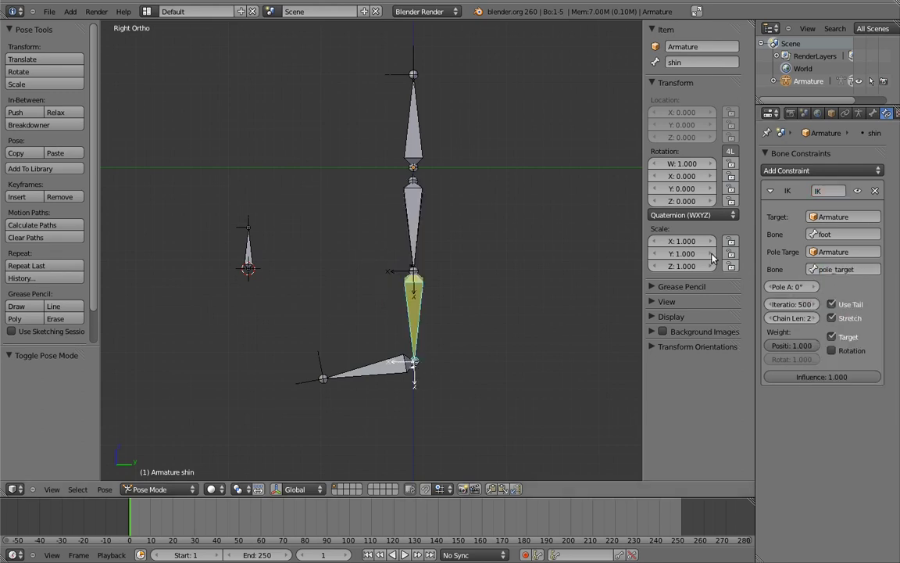
middle_click_drag(368, 213, 446, 288)
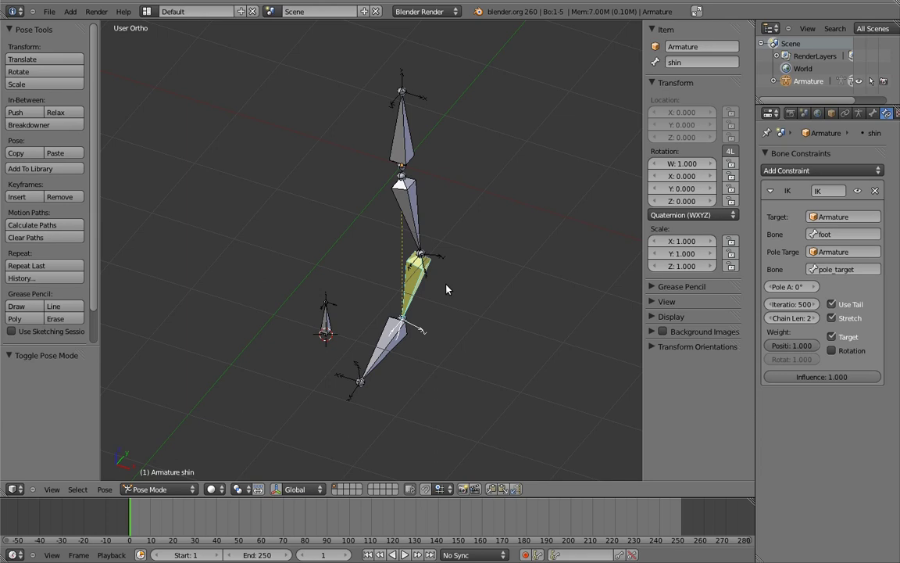
key("KP_7")
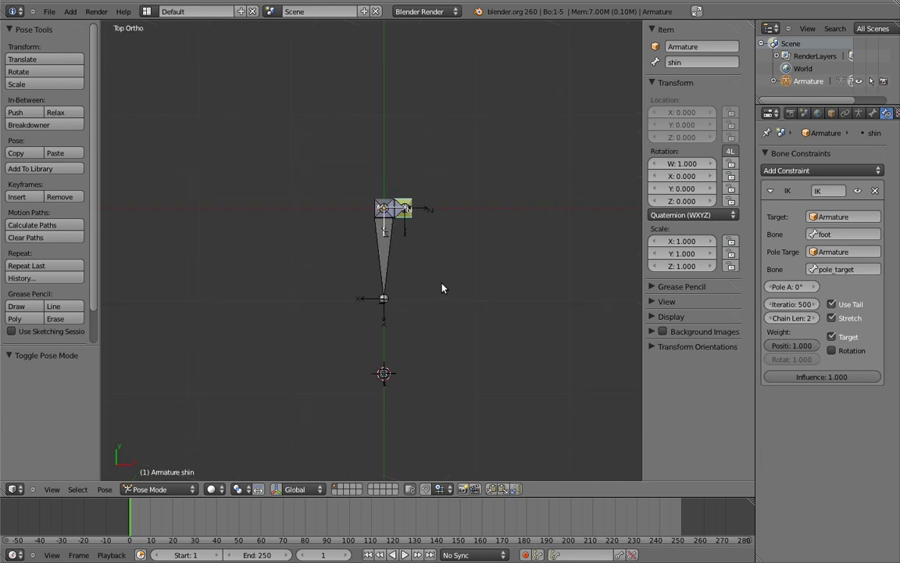
right_click(383, 375)
key("g")
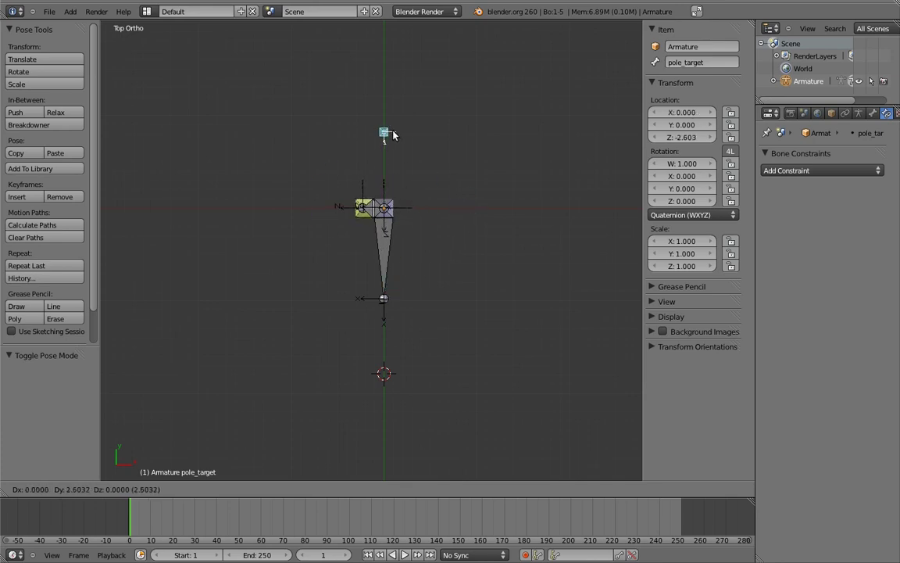
right_click(325, 211)
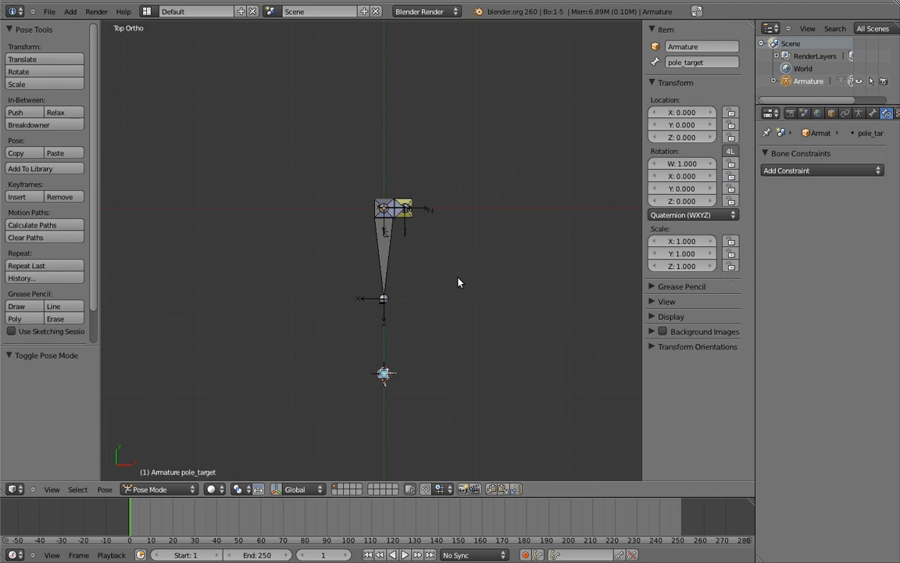
right_click(414, 222)
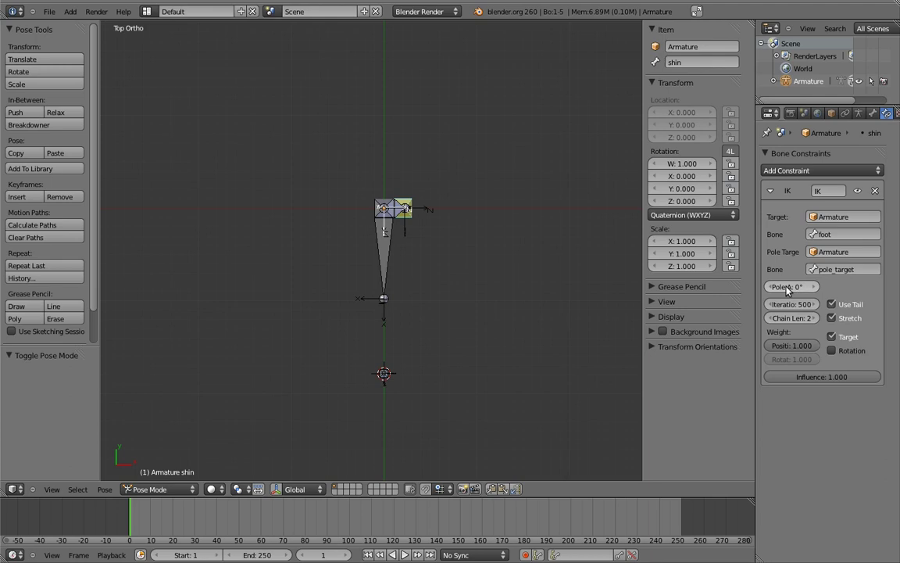
left_click_drag(788, 288, 887, 284)
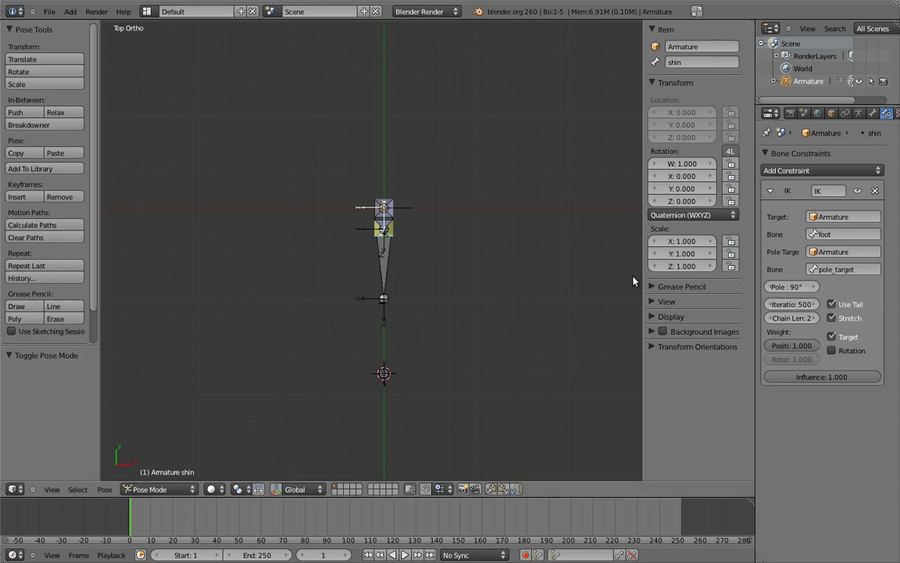
right_click(385, 374)
key("g")
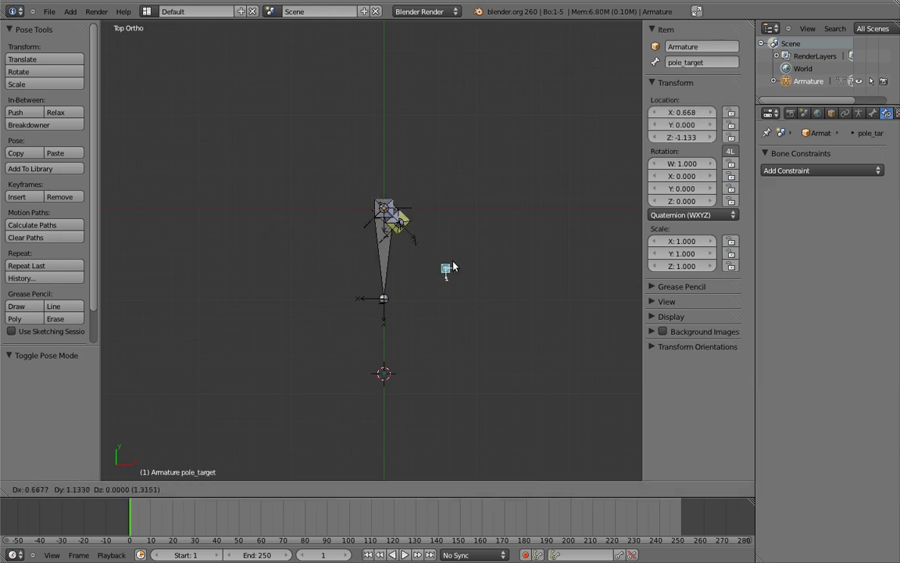
right_click(407, 311)
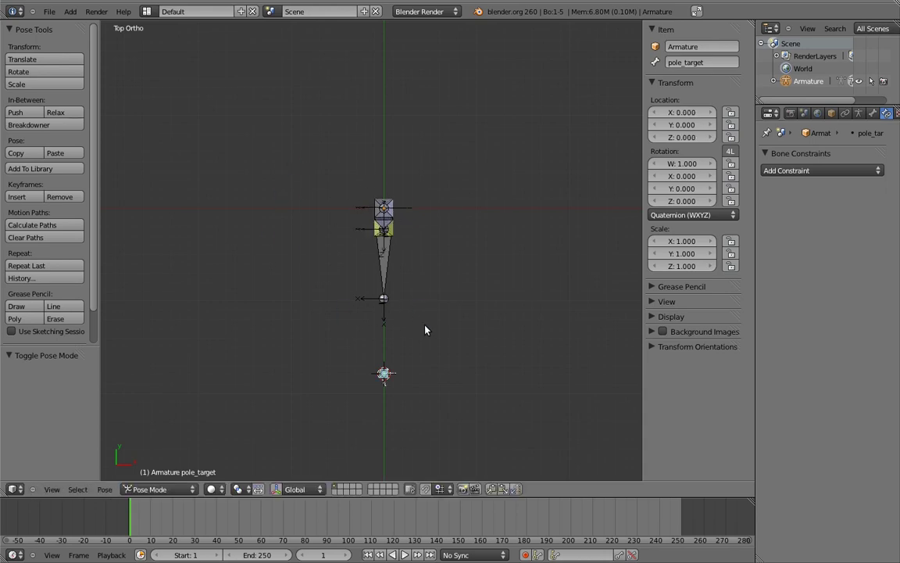
key("KP_3")
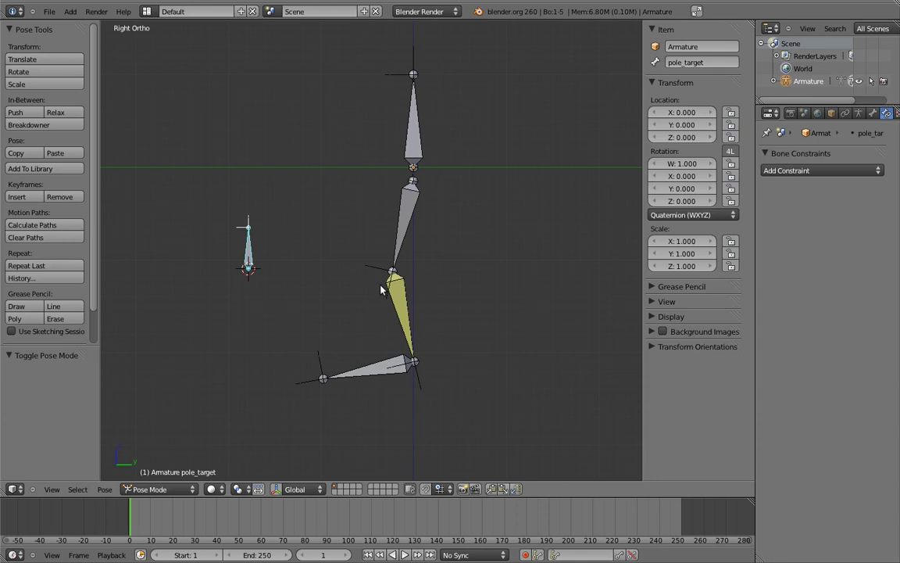
key("g")
key("z")
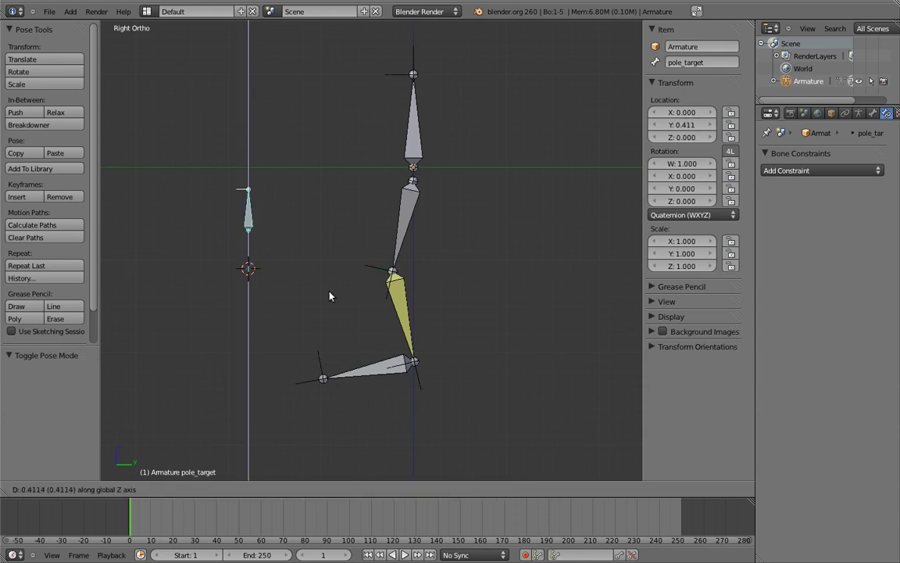
right_click(336, 319)
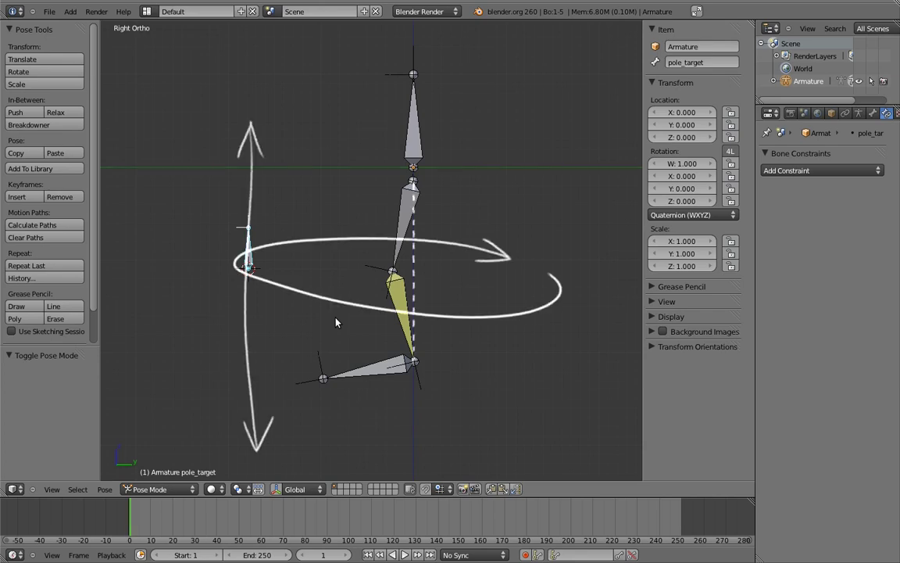
mouse_move(461, 187)
middle_mouse_down()
mouse_move(446, 285)
mouse_move(458, 251)
mouse_move(344, 219)
mouse_move(207, 161)
mouse_move(275, 149)
mouse_move(551, 312)
mouse_move(553, 273)
mouse_move(518, 247)
middle_mouse_up()
scroll(456, 251, "up", 5)
scroll(416, 279, "down", 5)
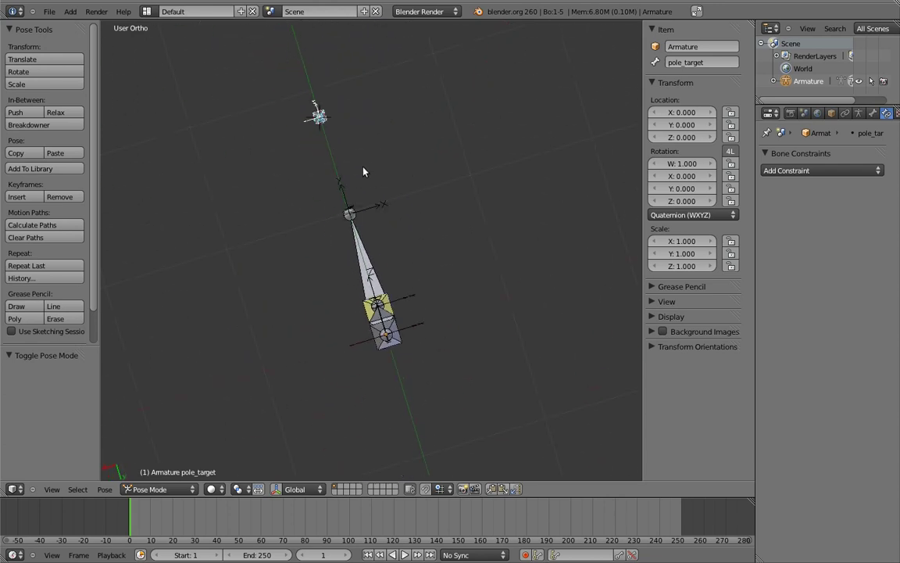
key("g")
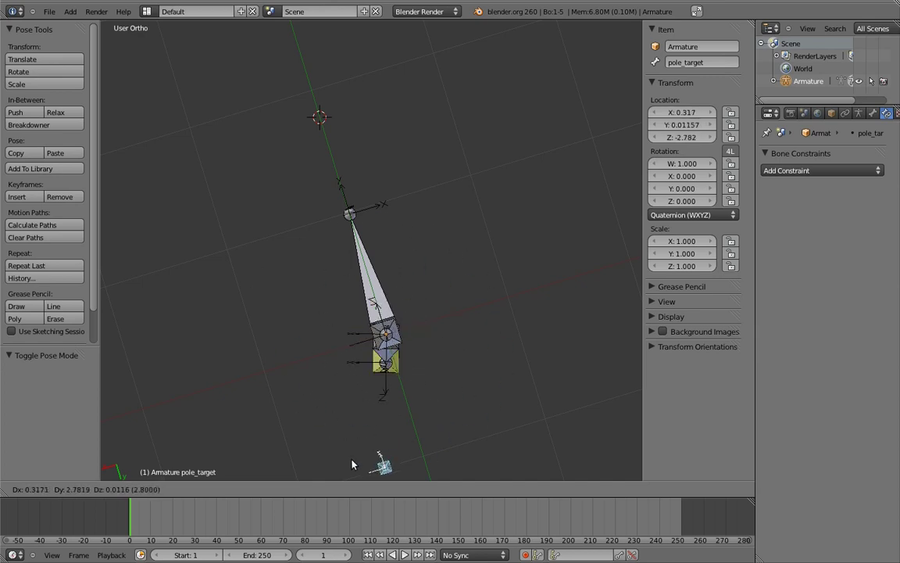
key("Escape")
Step: Move the foot bone to new positions in the right side and front views
key("KP_3")
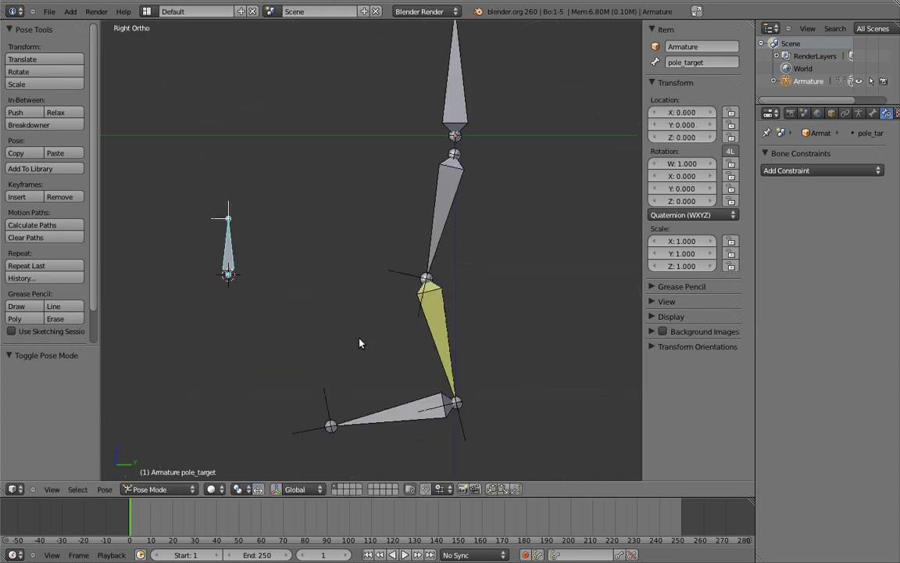
scroll(360, 342, "down", 3)
right_click(387, 344)
key("g")
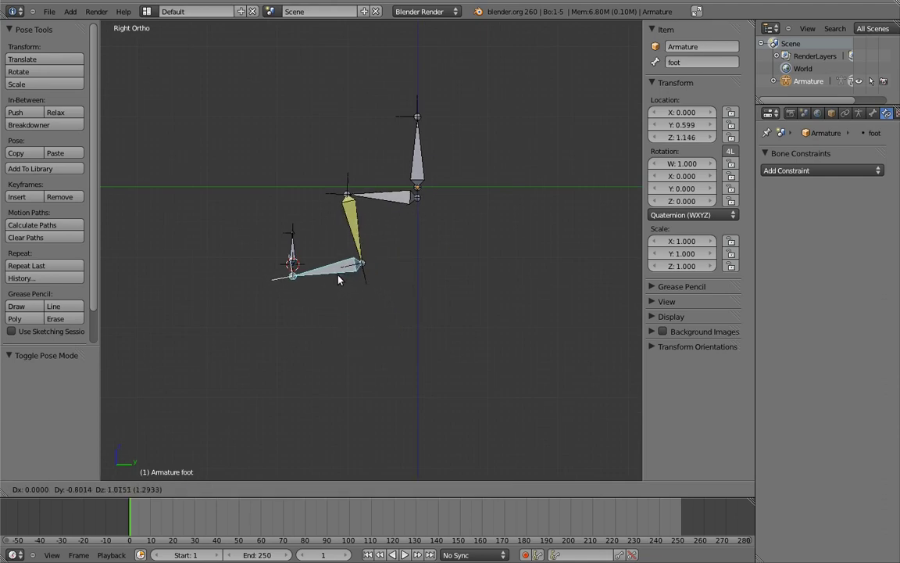
left_click(336, 282)
key("KP_1")
key("g")
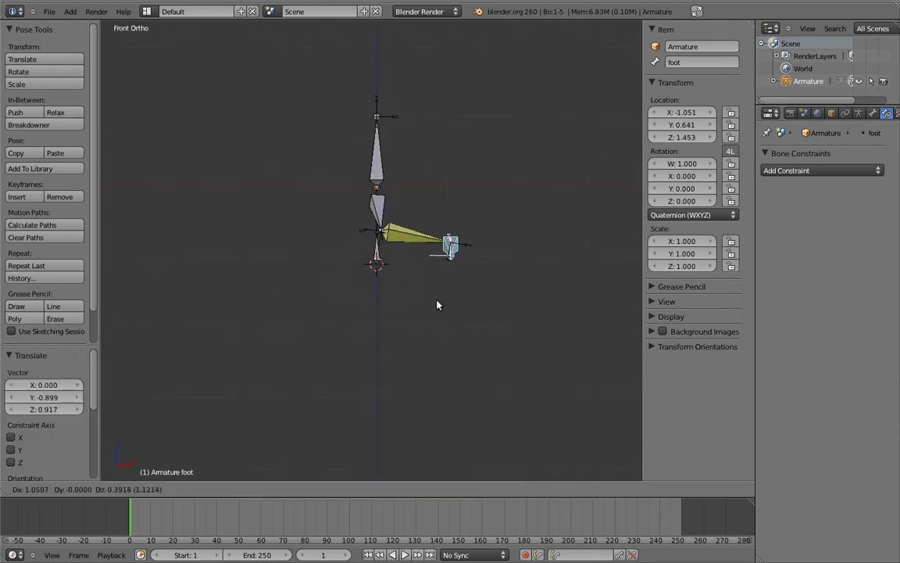
left_click(428, 306)
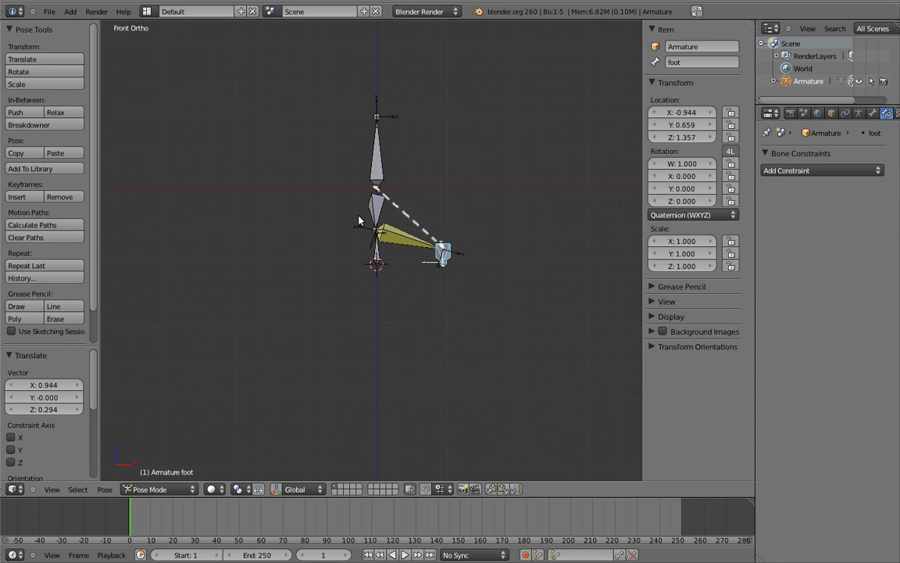
Step: Move pole_target to a new spot, watching the knee turn toward it
middle_click_drag(307, 243, 386, 252)
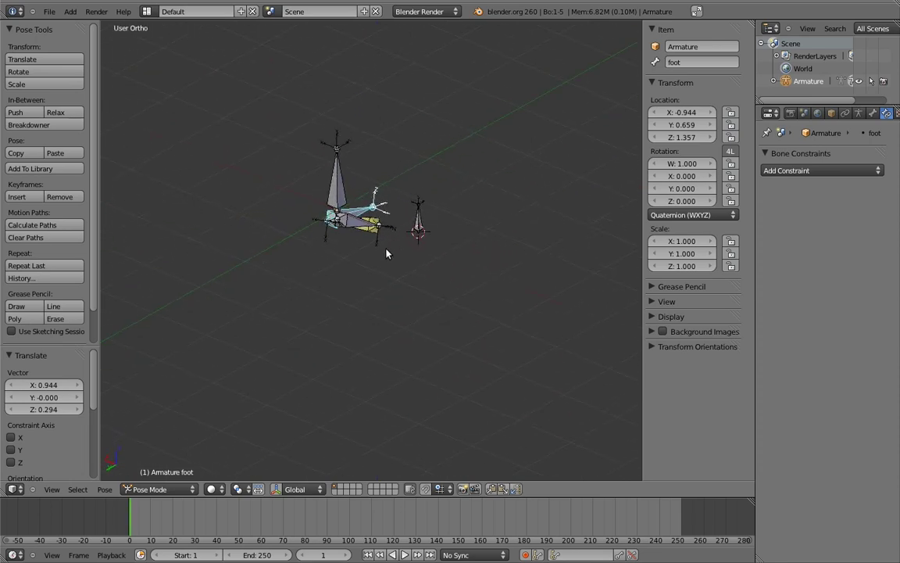
scroll(386, 253, "up", 5)
right_click(515, 272)
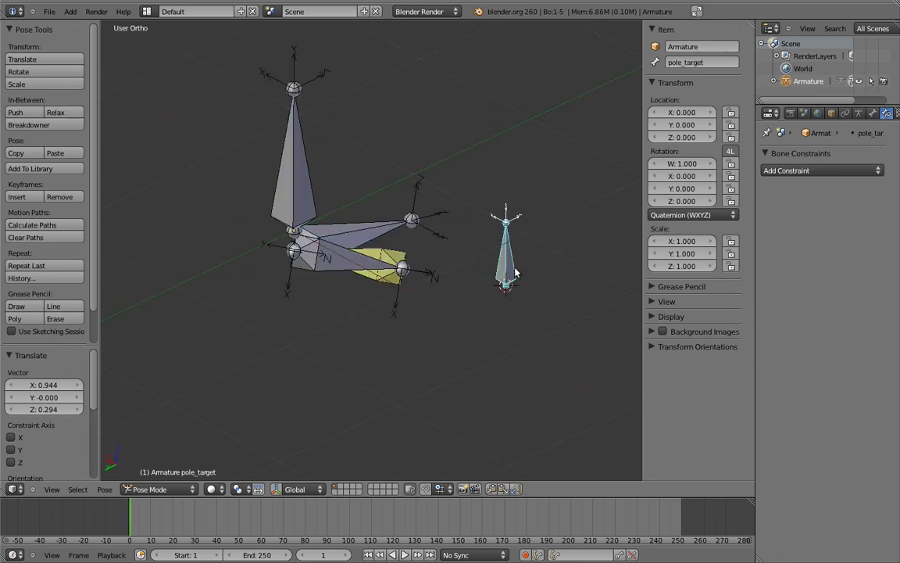
key("g")
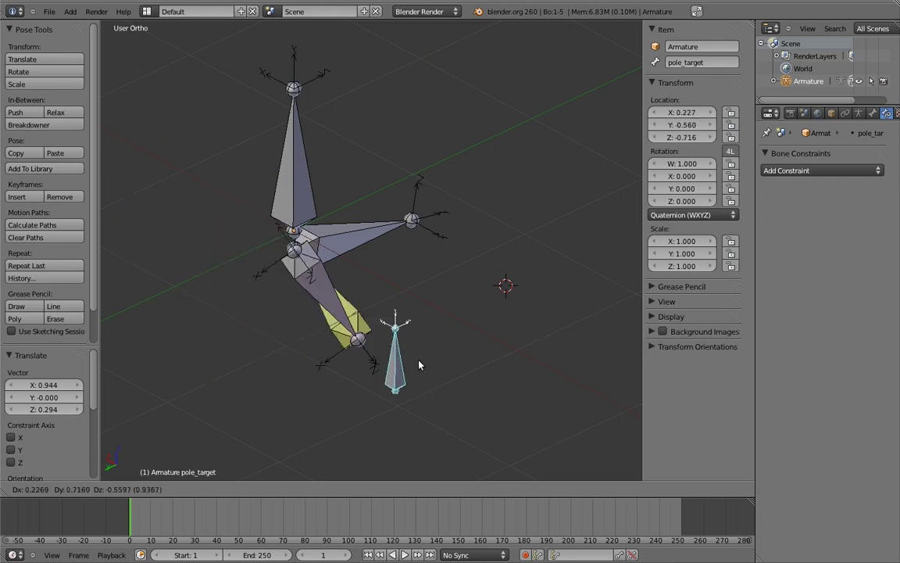
key("Escape")
middle_click_drag(479, 215, 234, 196)
scroll(316, 208, "down", 8)
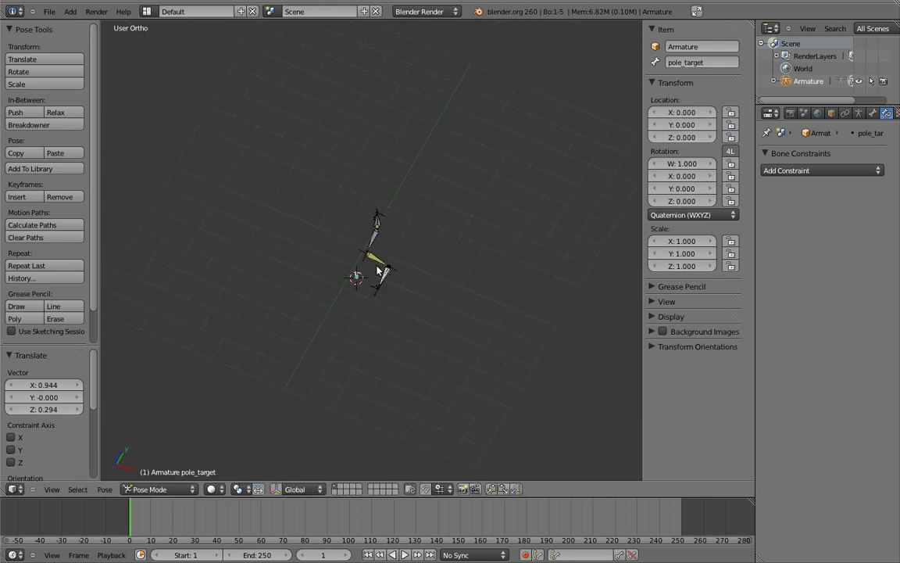
key("g")
left_click(533, 454)
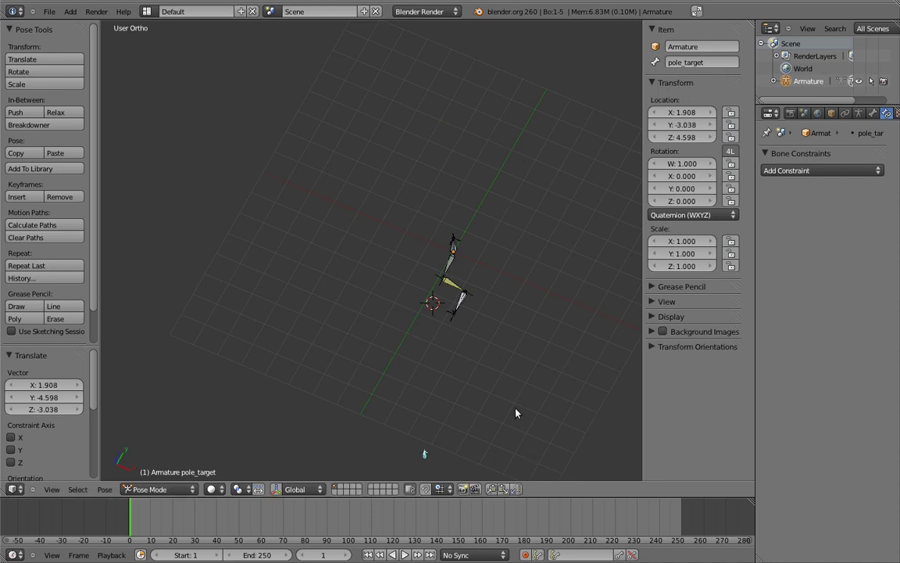
Step: Drag pole_target again, toward 6.958, -2.875, 3.495, re-bending the knee
middle_click_drag(515, 413, 454, 295, "shift")
key("g")
left_click(482, 355)
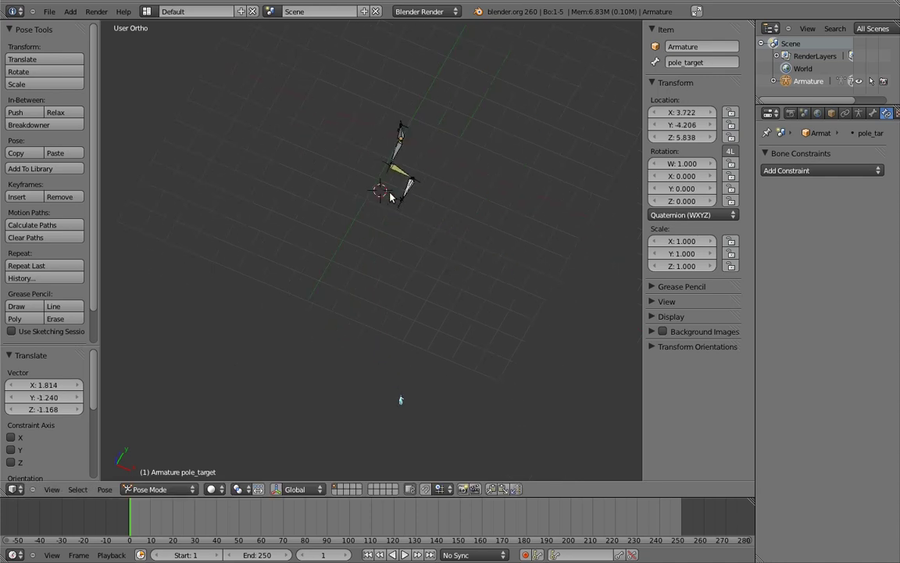
middle_click_drag(374, 222, 415, 240)
scroll(255, 281, "up", 5)
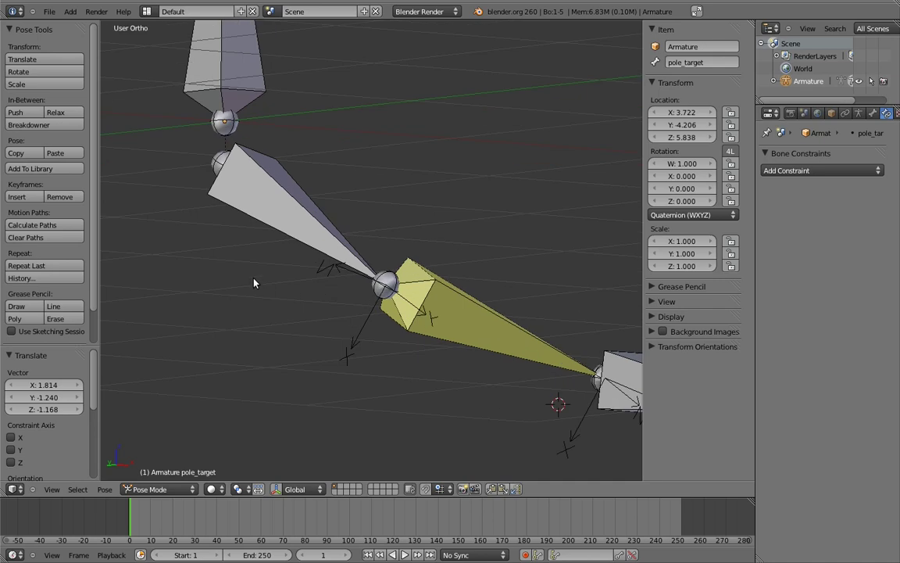
middle_click_drag(255, 281, 577, 300)
scroll(306, 200, "down", 4)
key("g")
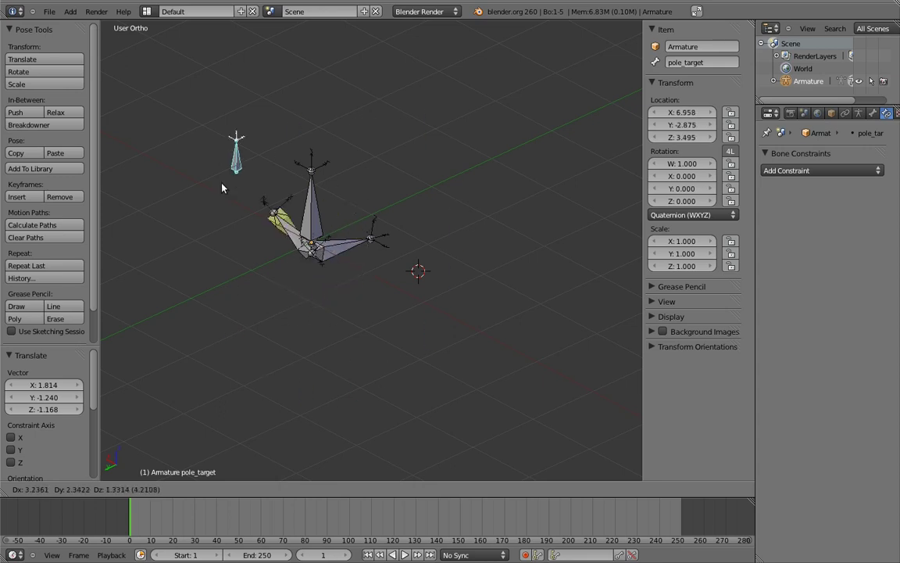
Step: Place pole_target, then clear all bones' pose location and scale
left_click(442, 297)
key("a")
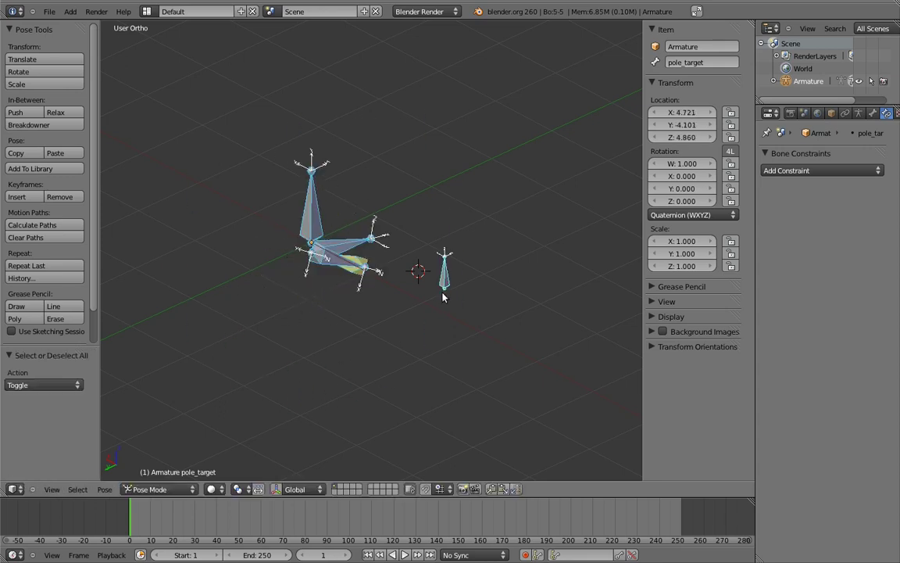
key("alt+g")
key("alt+s")
Step: In Edit Mode, parent pole_target to the foot bone with Keep Offset, back in Pose Mode
key("KP_3")
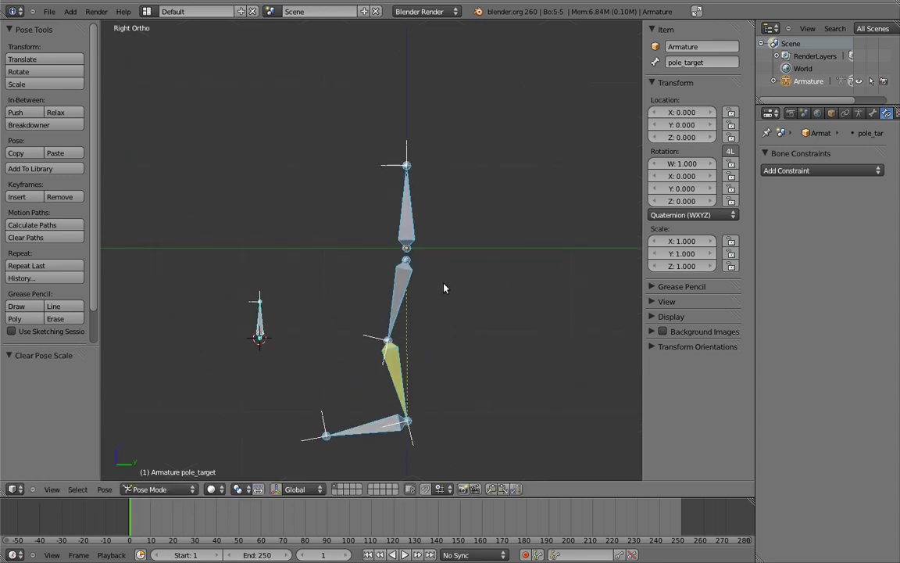
middle_click_drag(444, 288, 441, 168, "shift")
key("Tab")
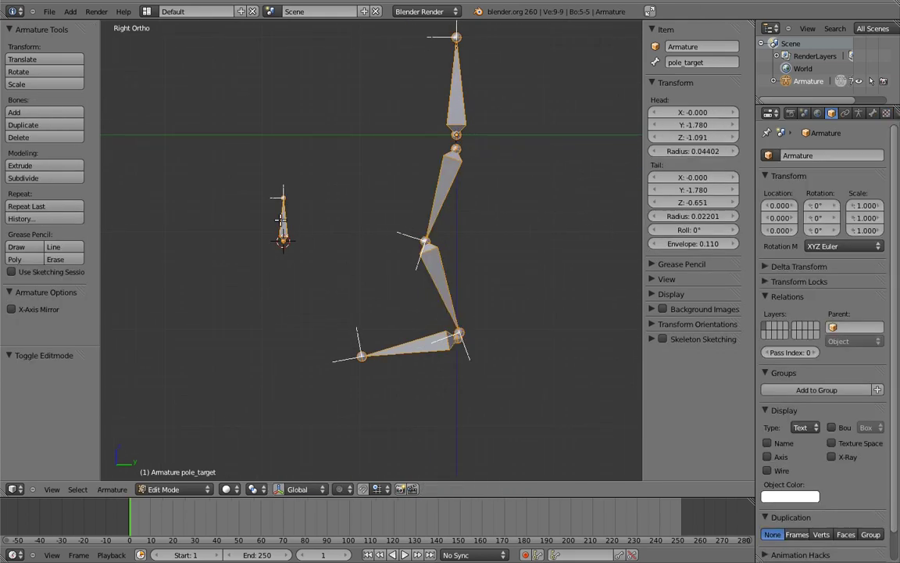
right_click(258, 197)
key("ctrl+p")
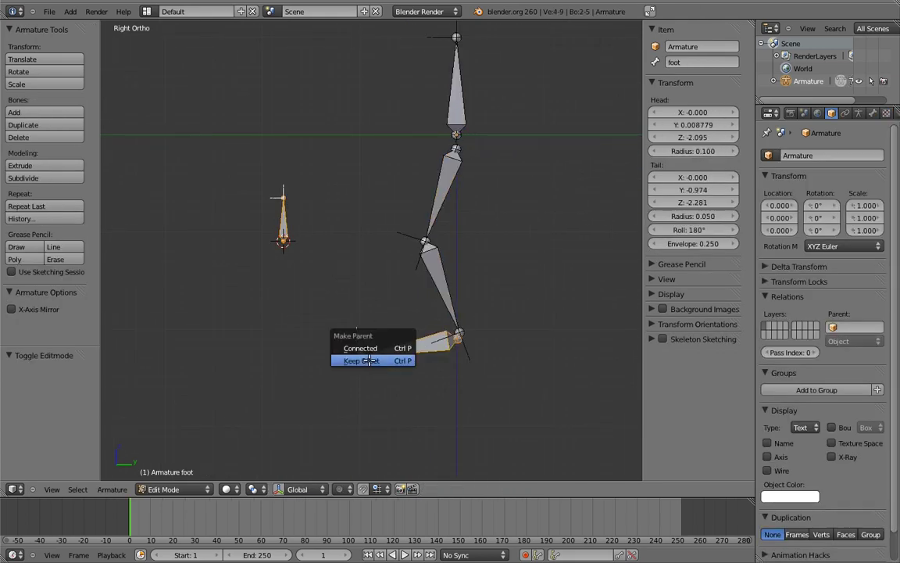
left_click(383, 360)
middle_click_drag(380, 299, 376, 315, "shift")
key("ctrl+Tab")
scroll(377, 304, "down", 1)
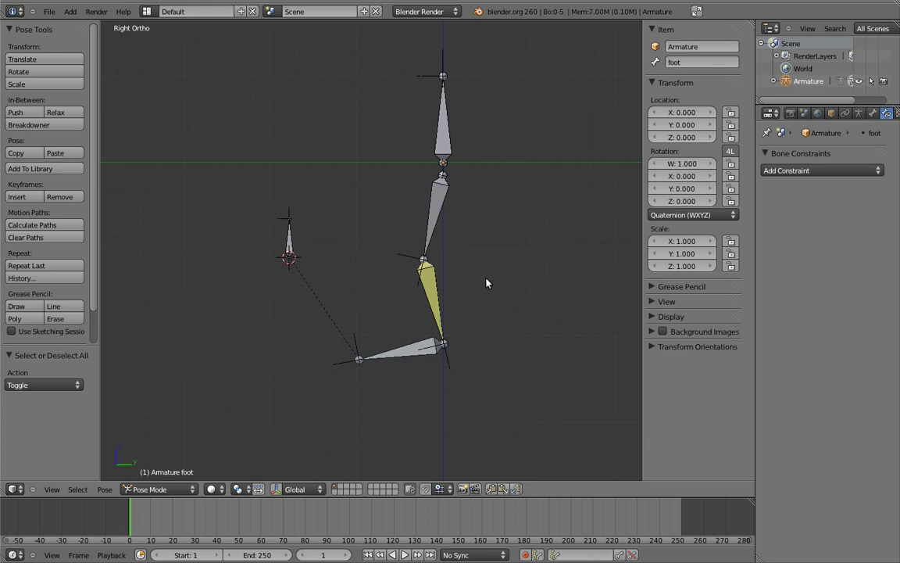
Step: Move the foot and rotate it -50.6°, then lower the body bone
right_click(413, 336)
key("g")
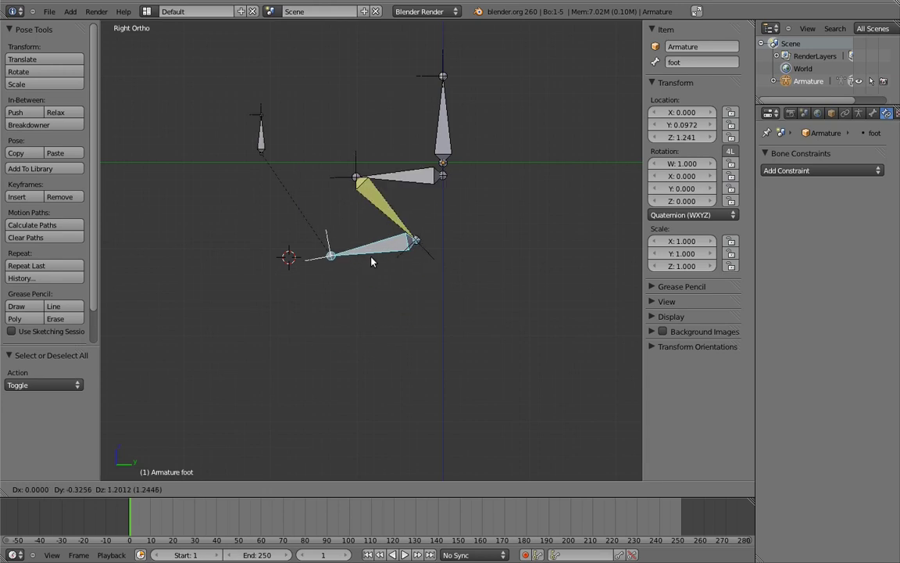
left_click(349, 315)
key("r")
left_click(385, 259)
right_click(447, 123)
key("g")
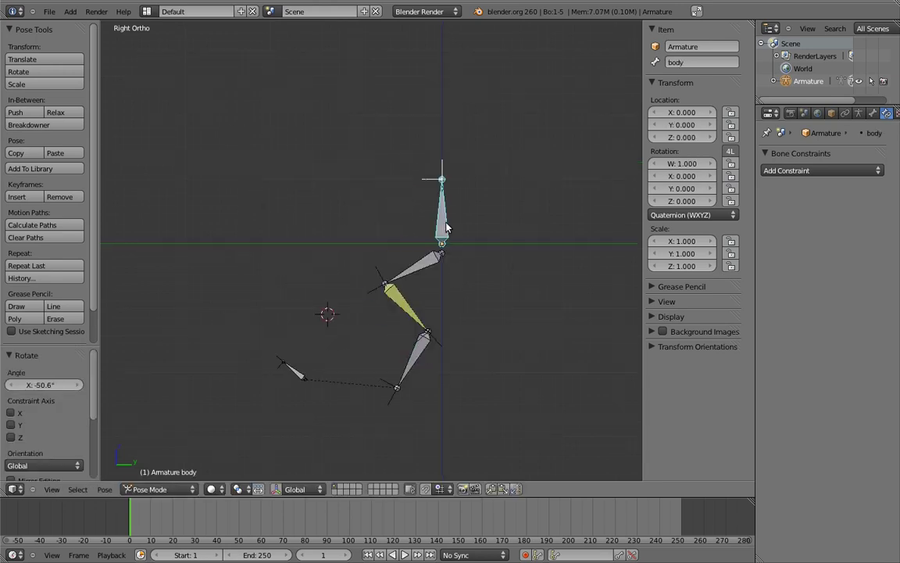
left_click(414, 240)
Step: Reposition pole_target twice, checking the knee re-bends toward it
middle_click_drag(414, 239, 524, 301)
right_click(380, 361)
key("g")
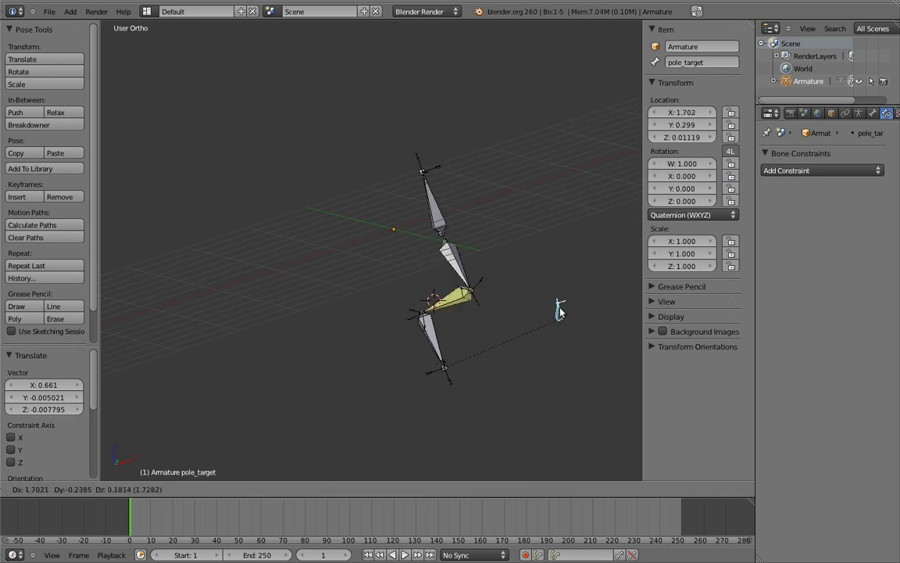
left_click(443, 381)
middle_click_drag(452, 320, 426, 411)
key("g")
left_click(358, 279)
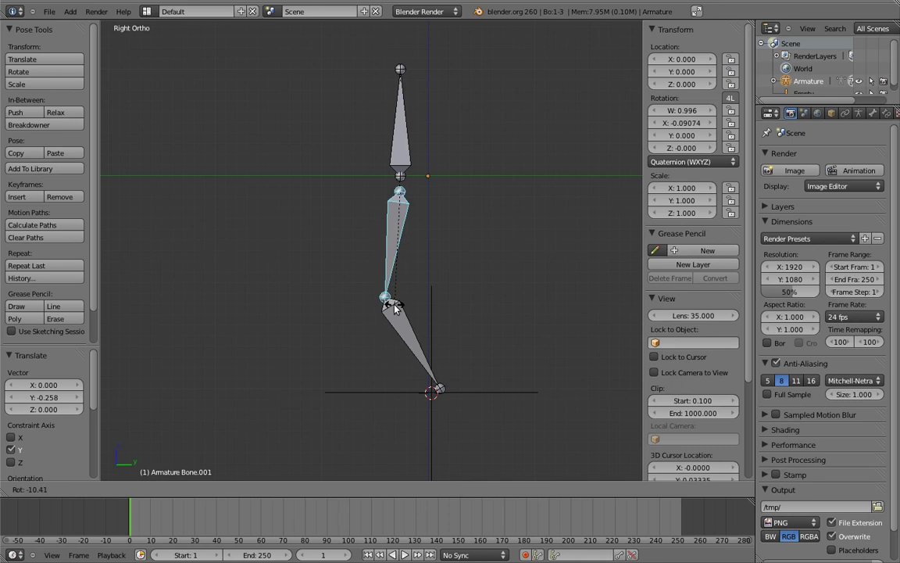
Step: Rotate Bone.001 by -10.41° and Bone.002 by 1.91° to bend the chain slightly
left_click(420, 354)
key("r")
left_click(458, 323)
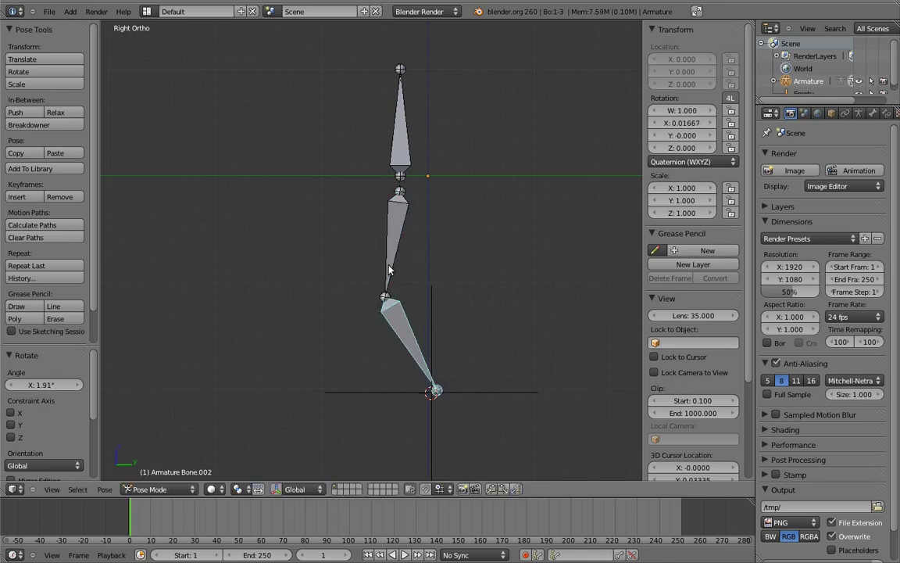